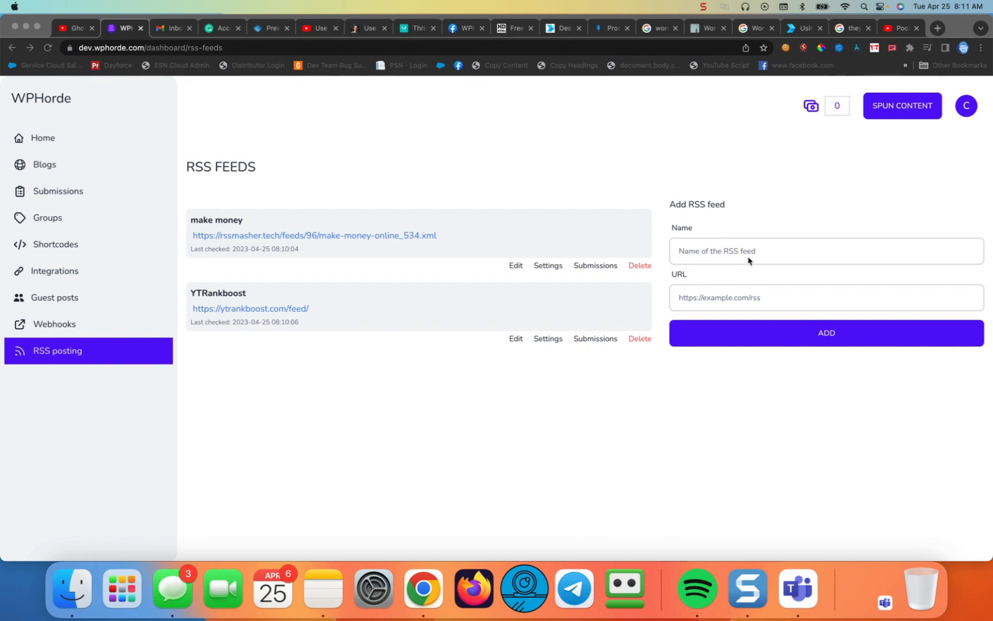
pyautogui.click(761, 248)
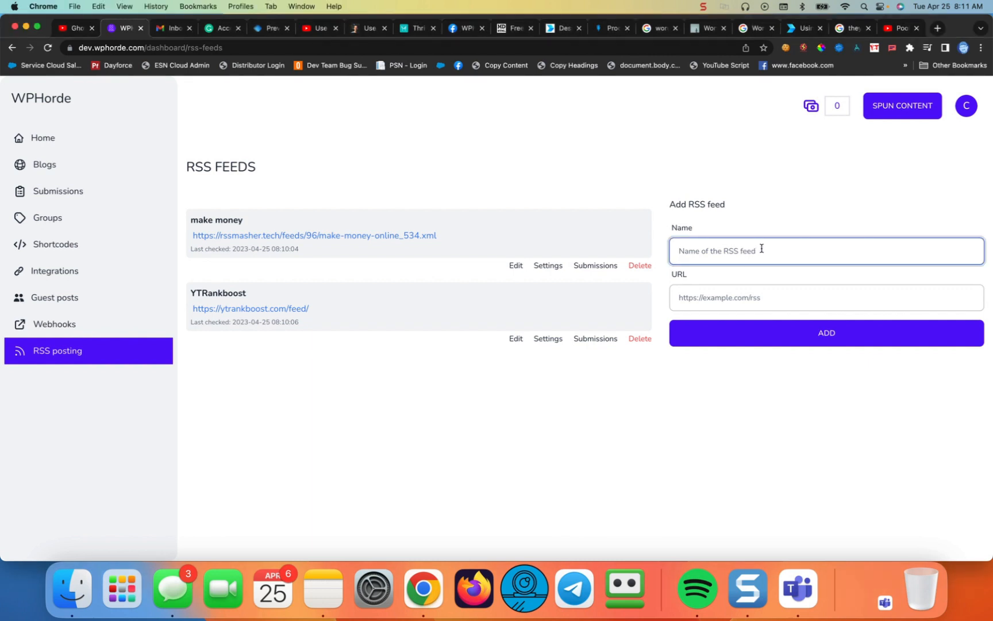
pyautogui.write('Smell The Musk')
pyautogui.click(743, 301)
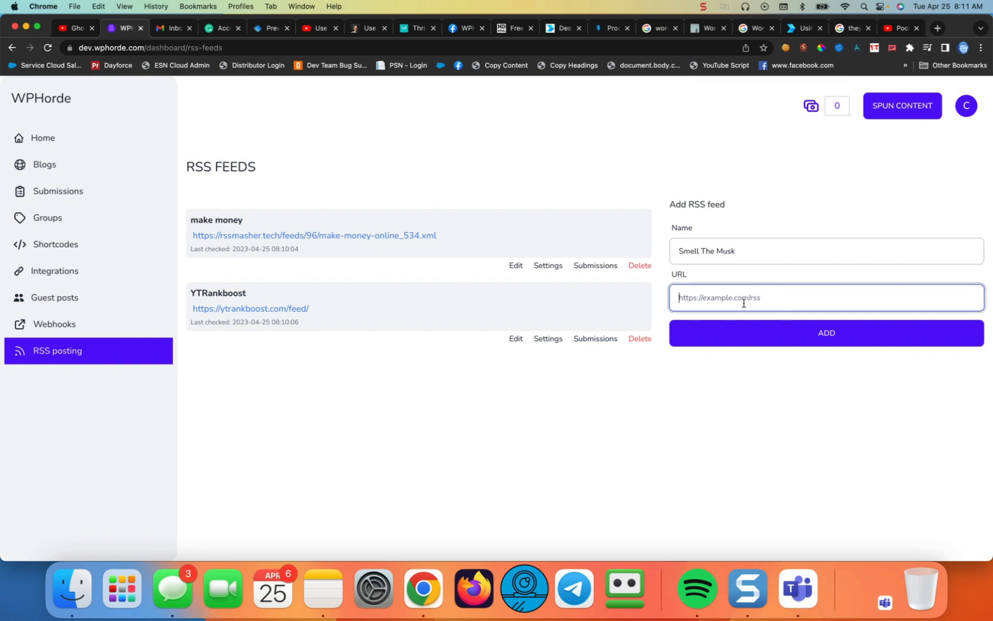
pyautogui.write('https://smeelthemusk.com/feed')
pyautogui.write('l')
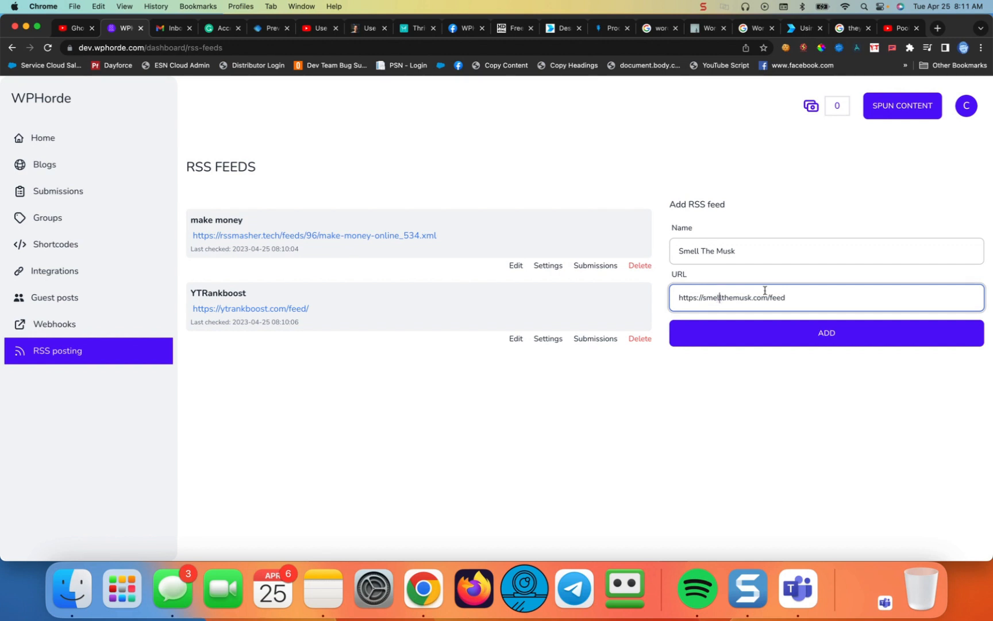
pyautogui.click(823, 338)
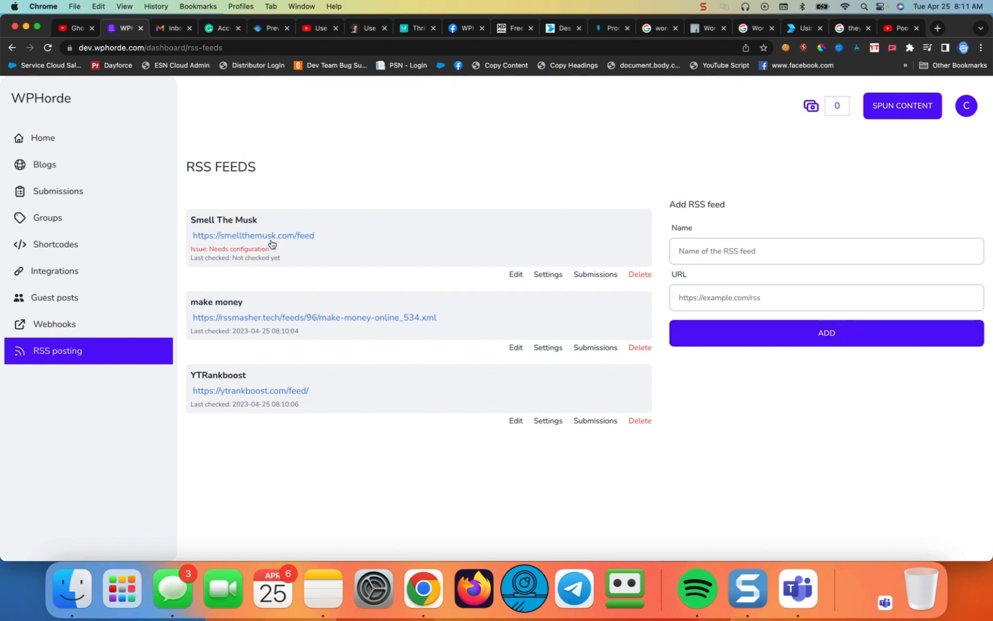
# - Open the settings of the Smell The Musk feed and enter [blog_name] as the intro
pyautogui.click(550, 276)
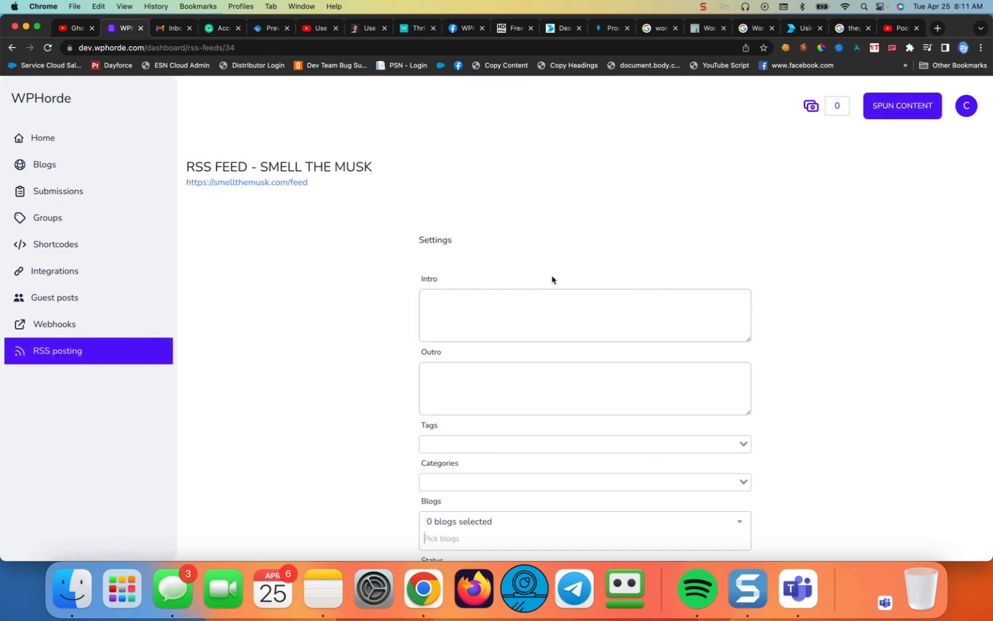
pyautogui.scroll(-2, 552, 280)
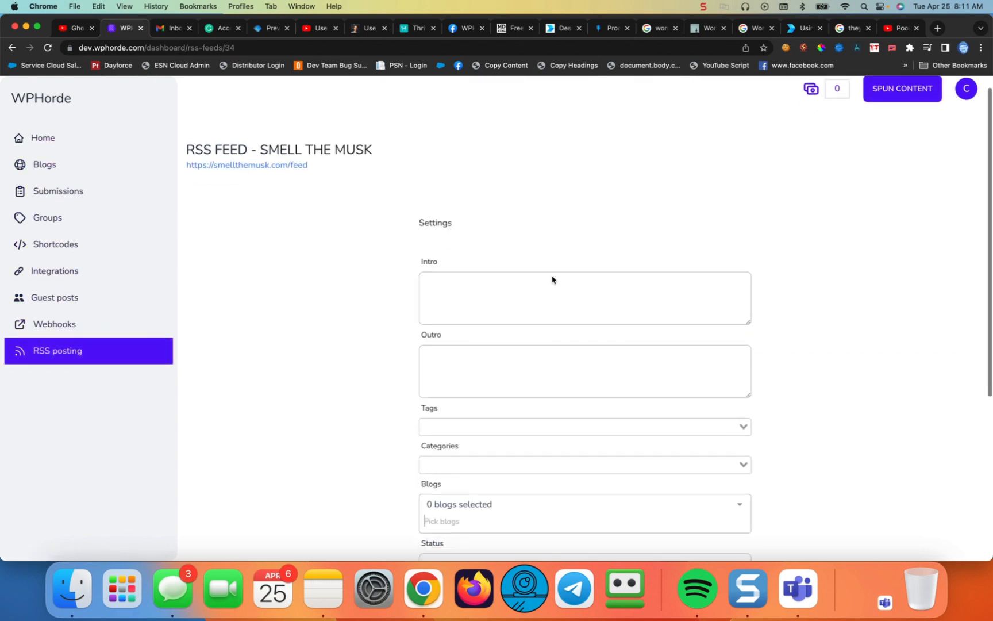
pyautogui.click(485, 283)
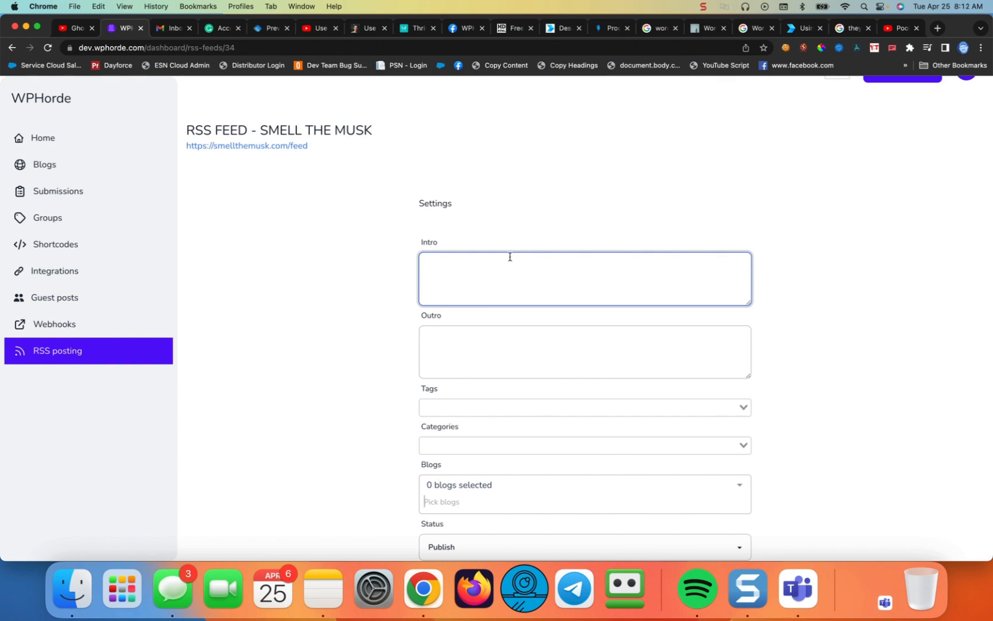
pyautogui.write('[blog_name]')
pyautogui.click(564, 344)
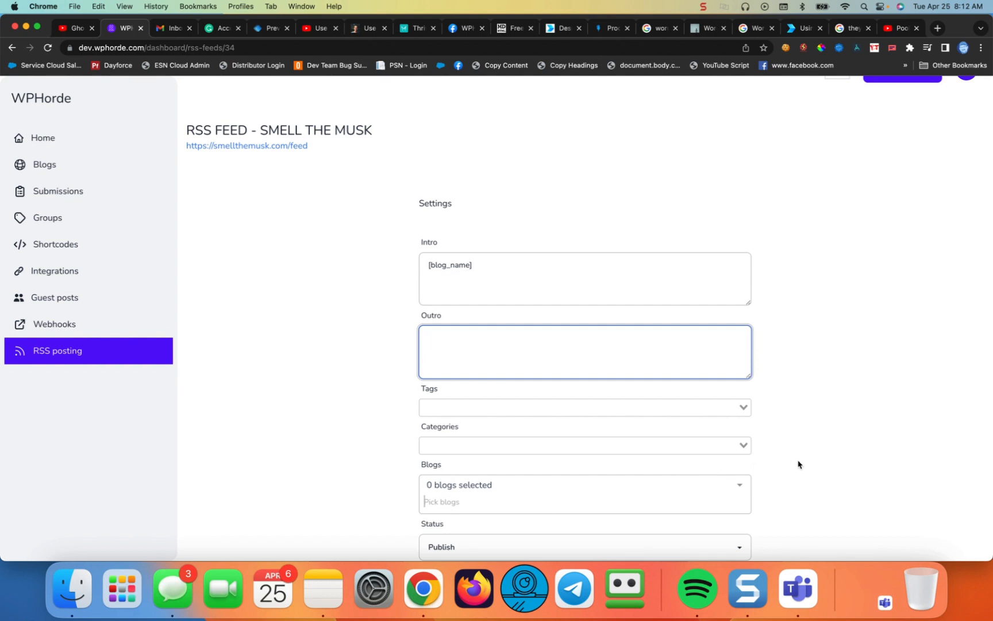
# - Choose all blogs in the "fun" group as the feed's target blogs
pyautogui.scroll(-2, 798, 464)
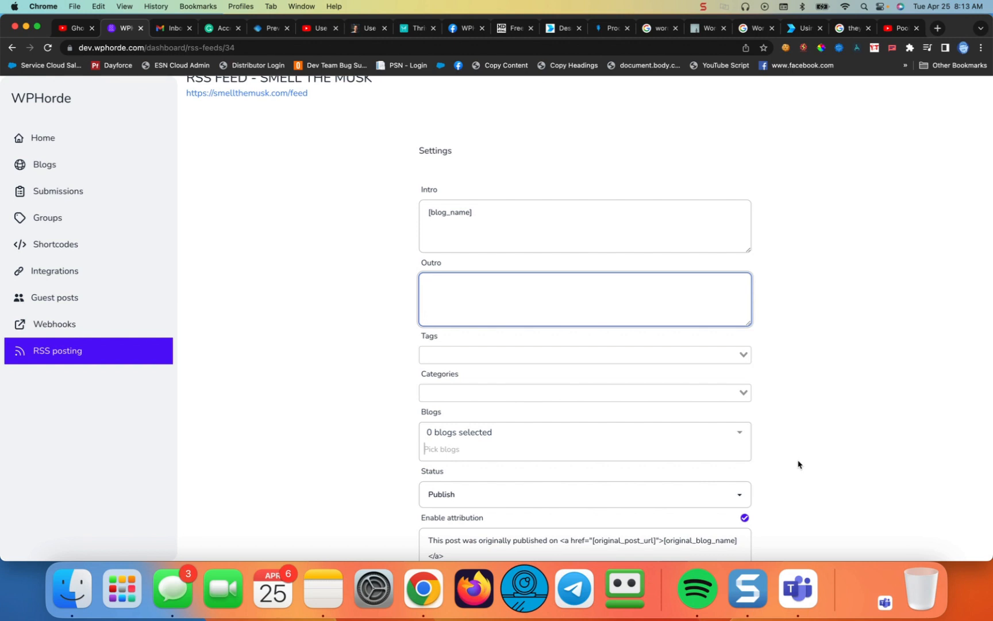
pyautogui.click(637, 432)
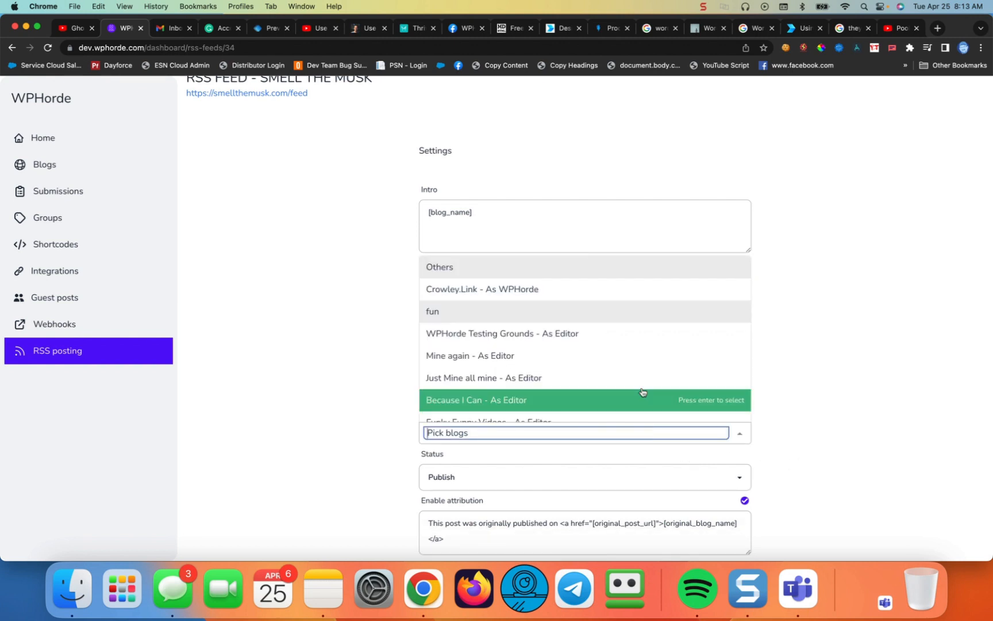
pyautogui.click(633, 311)
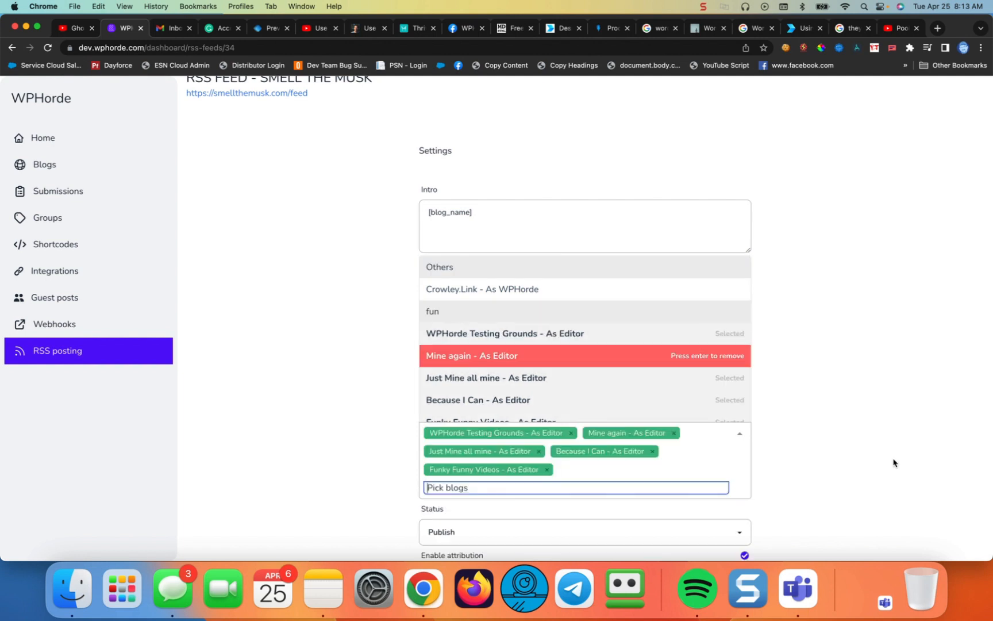
pyautogui.click(868, 440)
pyautogui.scroll(-2, 816, 431)
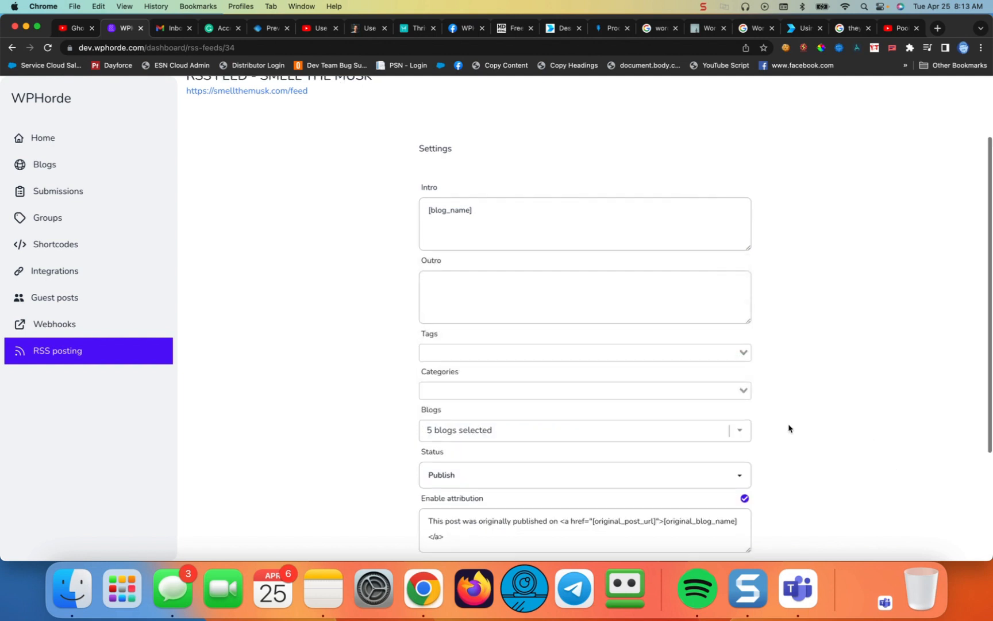
# - Examine the available choices for the feed's post status and rewriting service without changing them
pyautogui.click(704, 425)
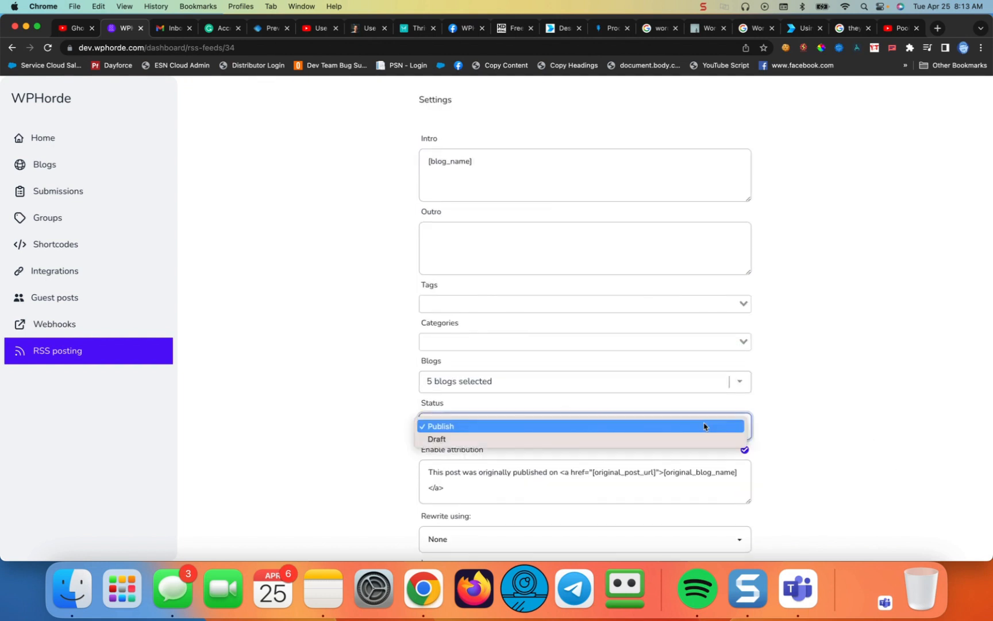
pyautogui.click(801, 414)
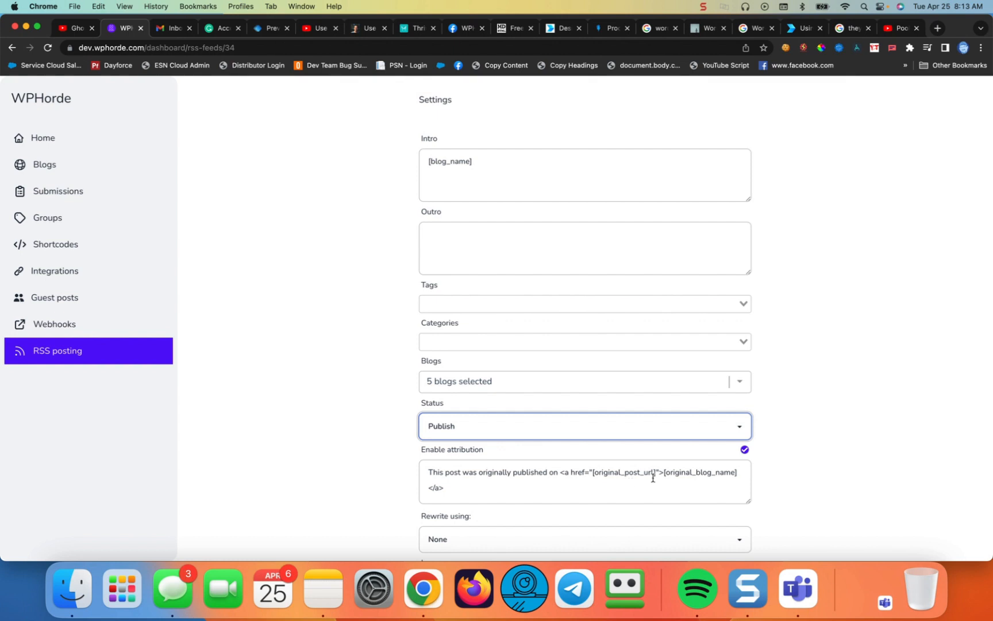
pyautogui.scroll(-1, 653, 479)
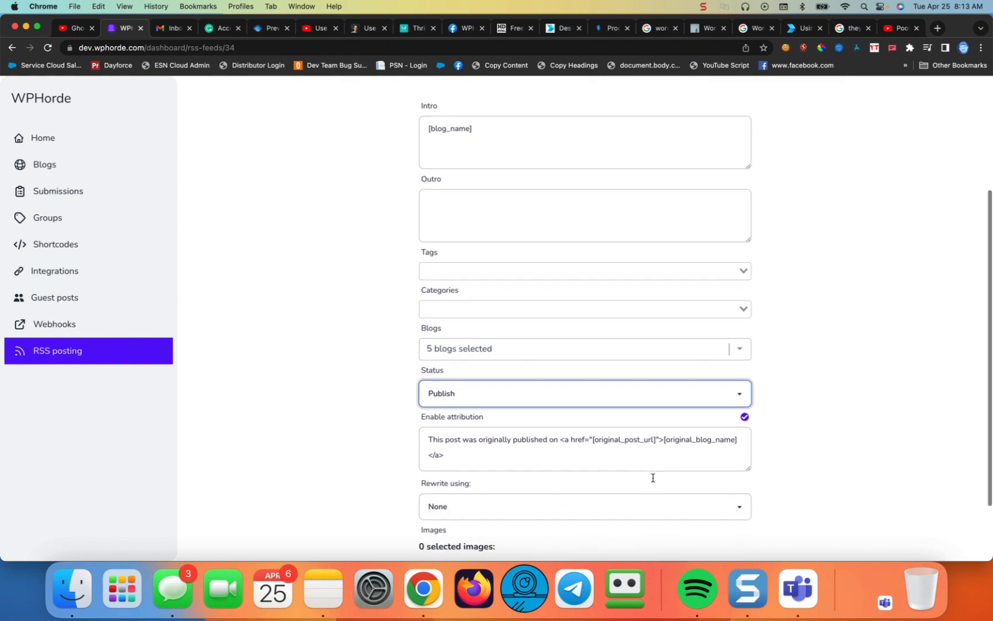
pyautogui.click(616, 512)
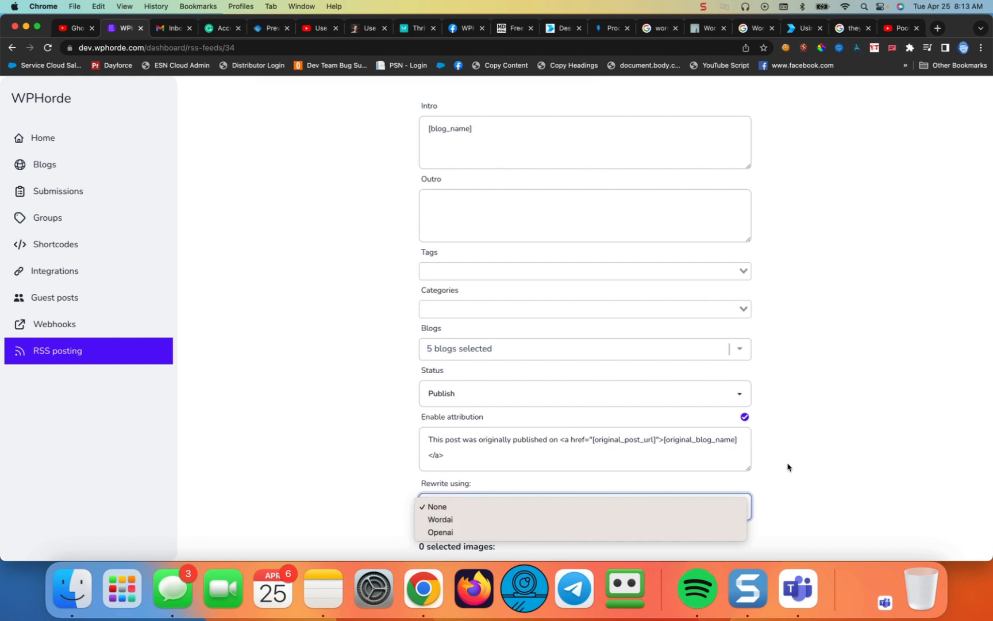
pyautogui.click(778, 474)
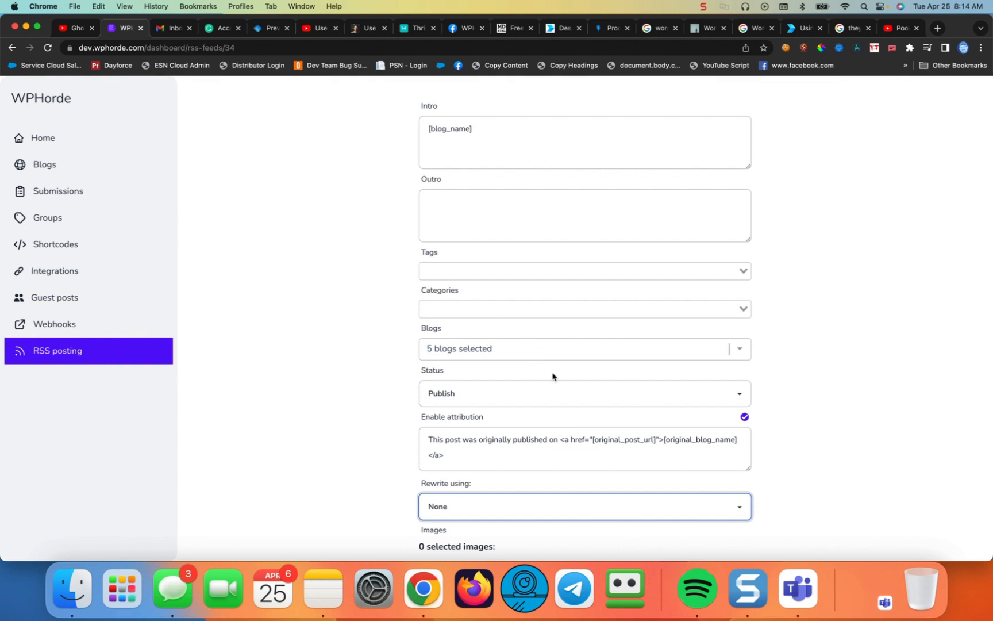
# - Open the feed's image search and look for "elon musk" images
pyautogui.scroll(-3, 553, 377)
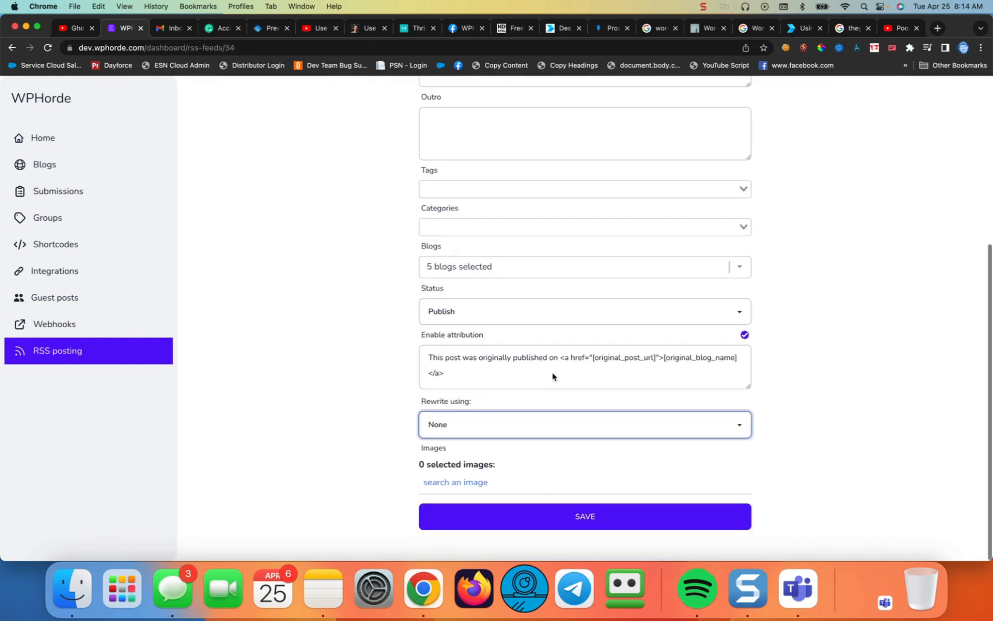
pyautogui.click(469, 484)
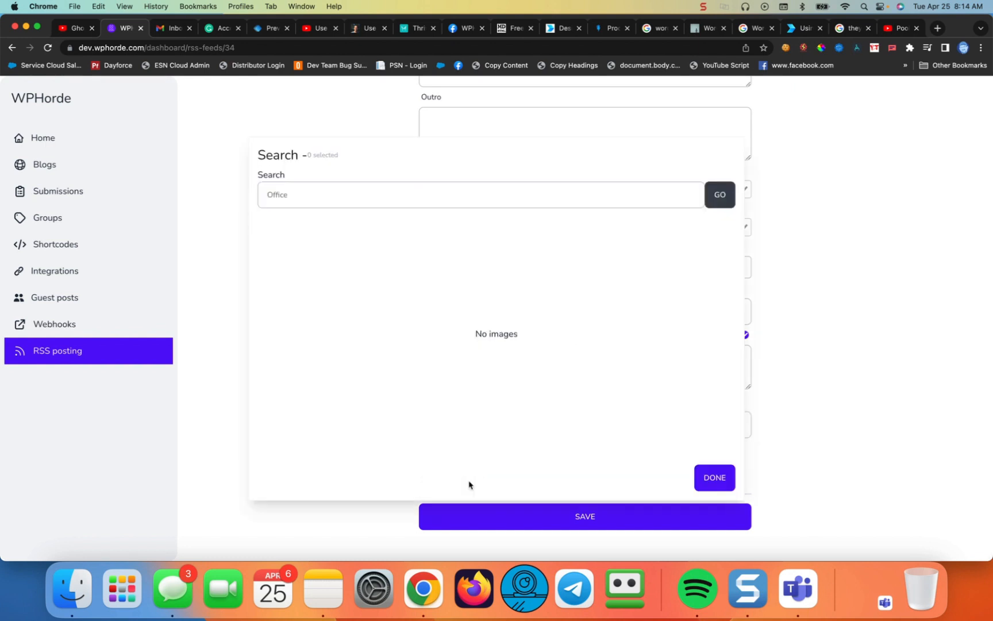
pyautogui.click(521, 198)
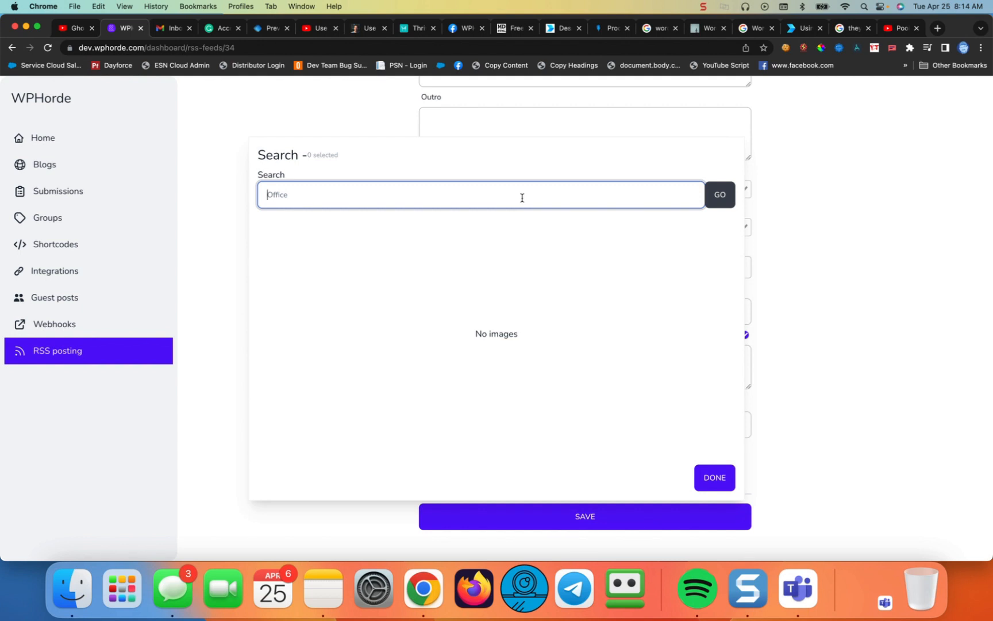
pyautogui.write('elon musk')
pyautogui.click(719, 196)
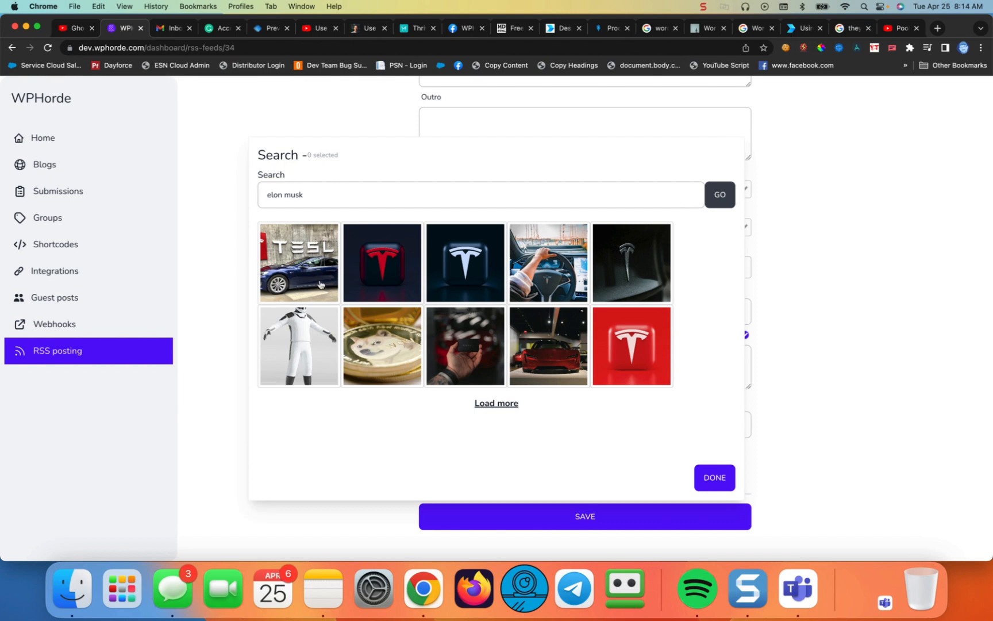
# - Replace the image search term with "spacex" and run the search
pyautogui.click(389, 199)
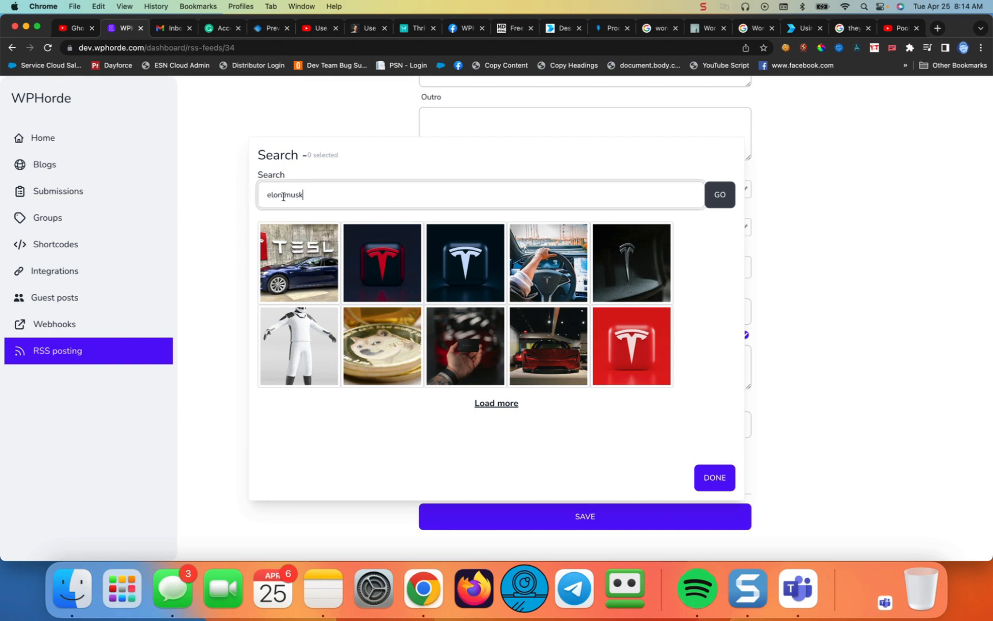
pyautogui.moveTo(266, 193); pyautogui.dragTo(267, 197)
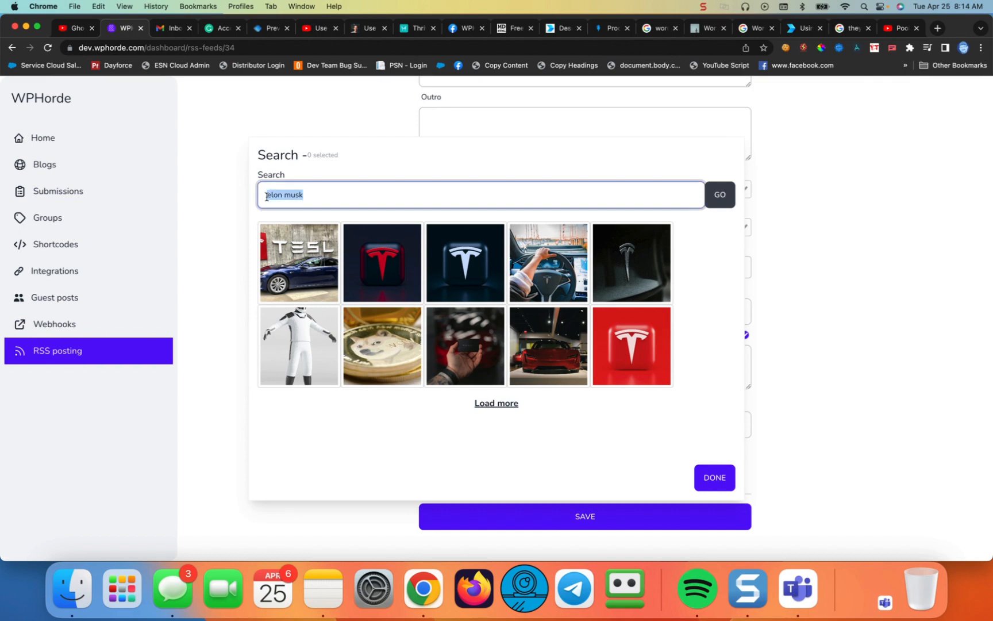
pyautogui.write('spacex')
pyautogui.click(720, 196)
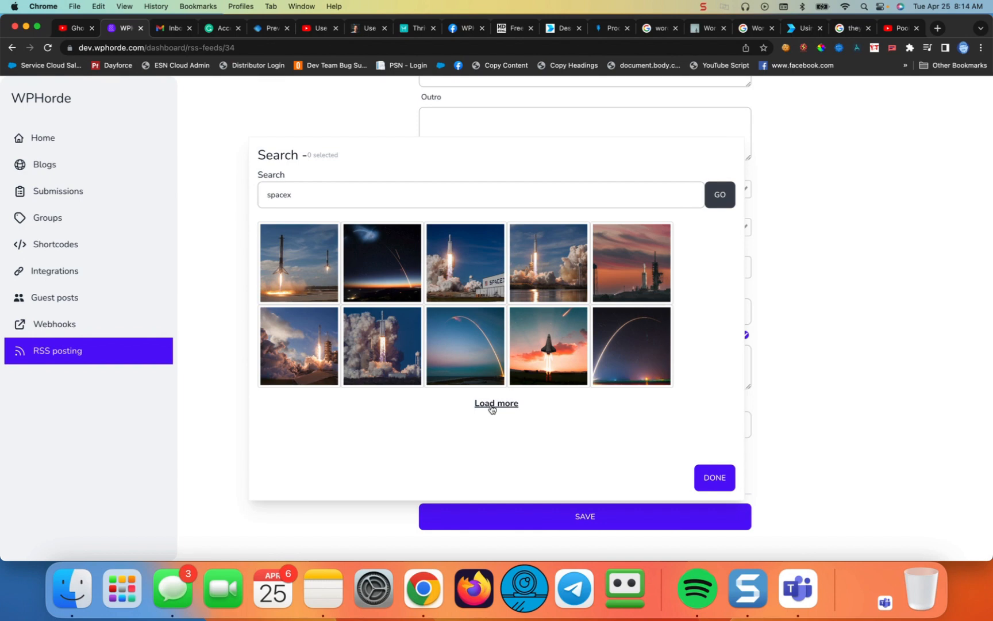
# - Select all ten spacex images in the search results and add them to the feed
pyautogui.click(318, 285)
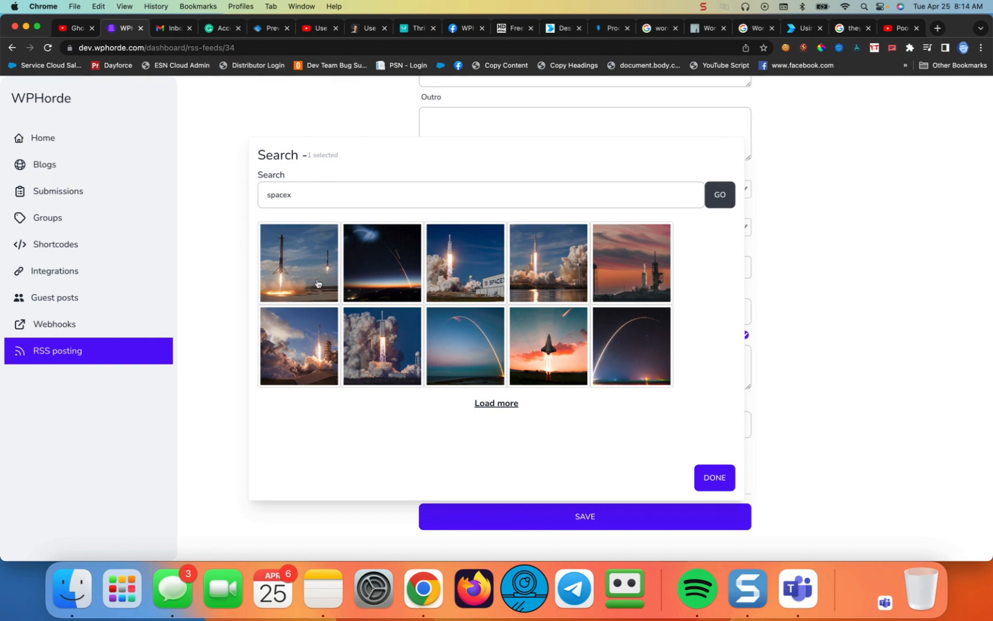
pyautogui.click(399, 284)
pyautogui.click(460, 283)
pyautogui.click(544, 292)
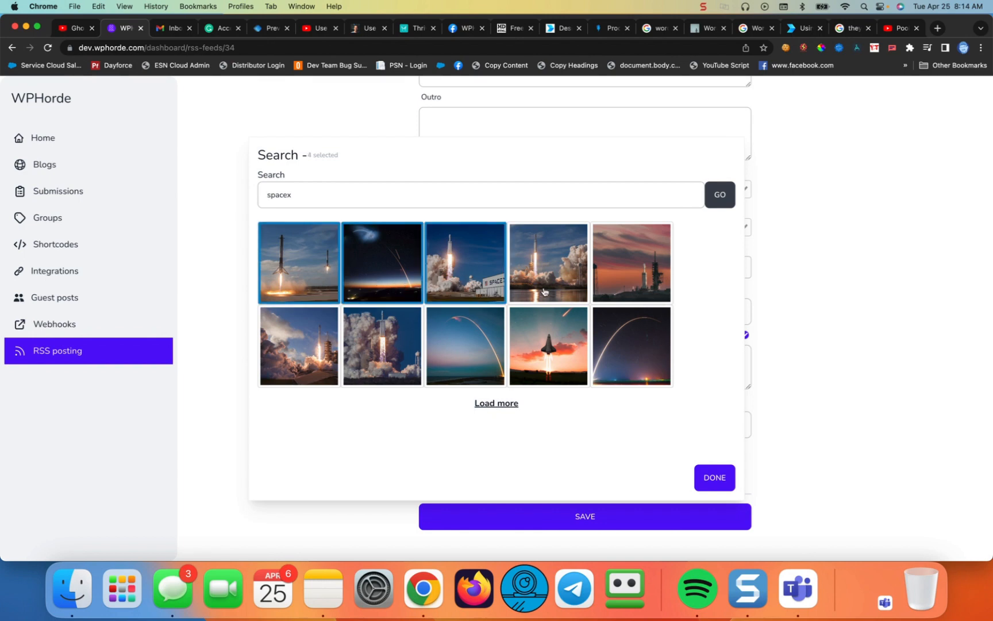
pyautogui.click(611, 289)
pyautogui.click(613, 360)
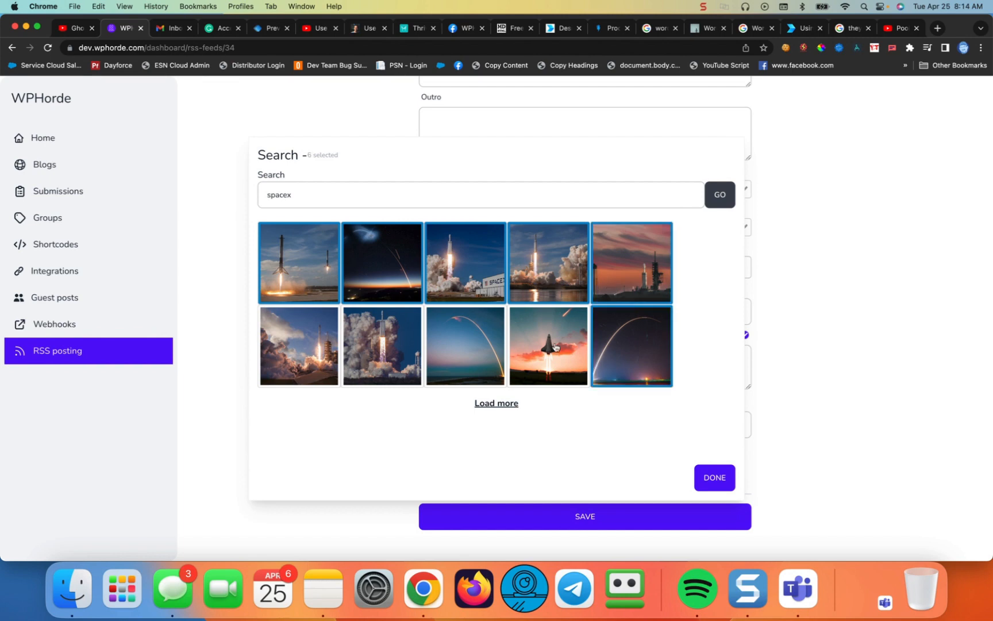
pyautogui.click(555, 346)
pyautogui.click(460, 345)
pyautogui.click(393, 346)
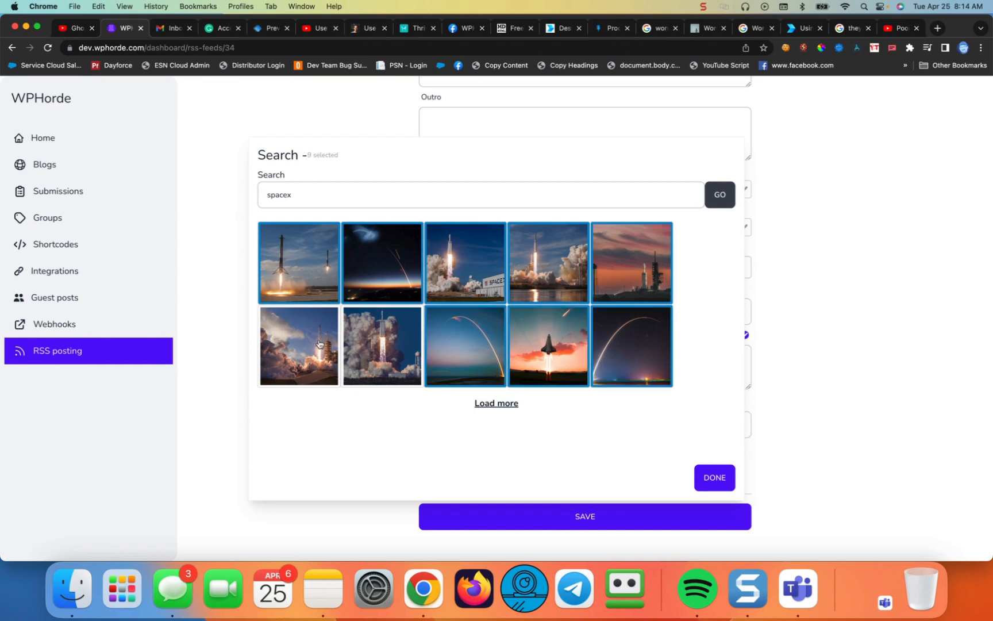
pyautogui.click(307, 345)
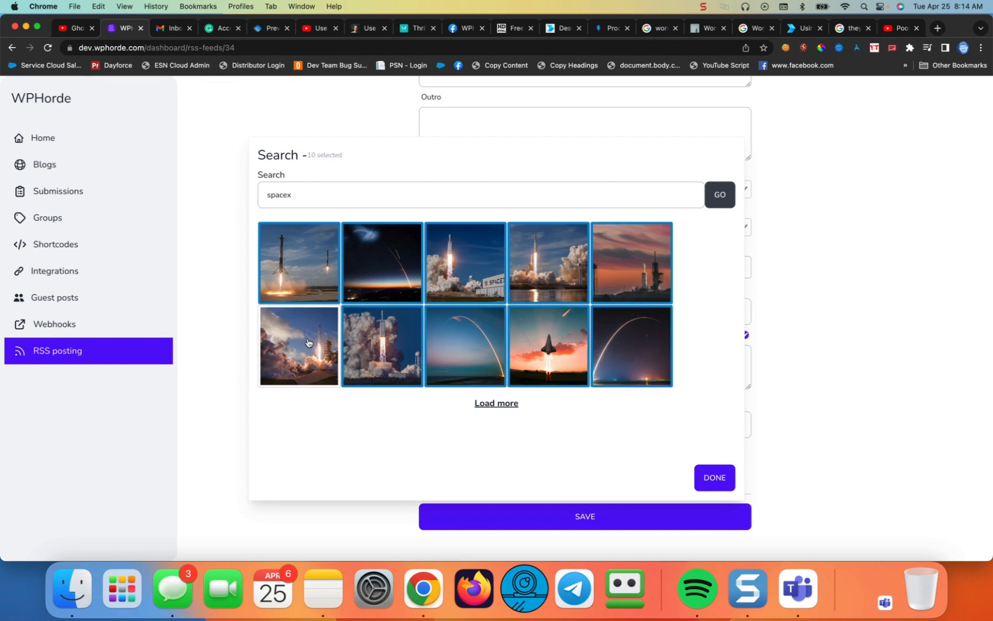
pyautogui.click(714, 477)
# - Turn the feed's attribution off and back on
pyautogui.scroll(-1, 708, 460)
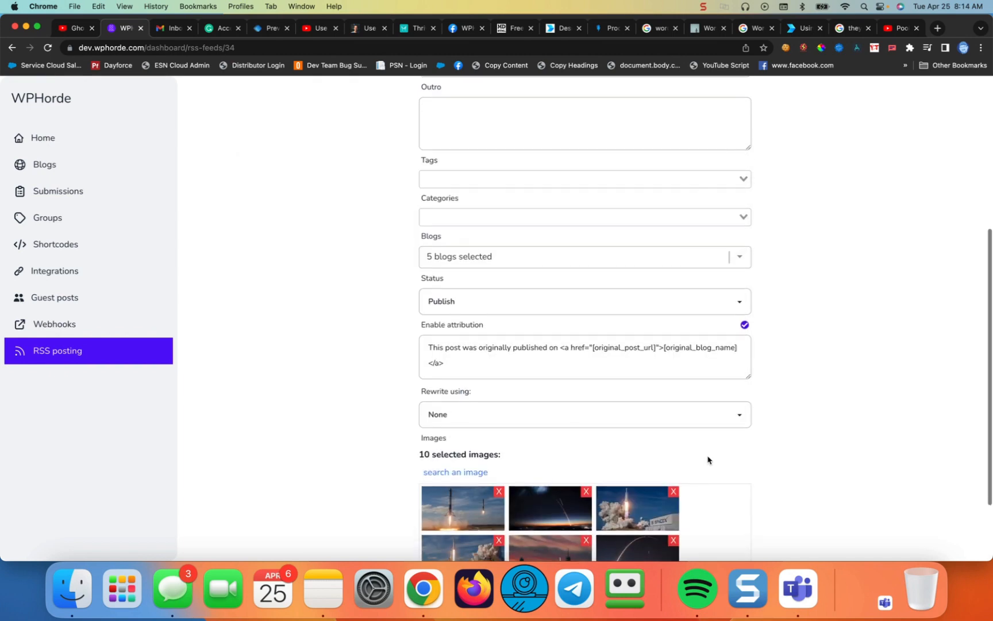
pyautogui.scroll(-1, 708, 459)
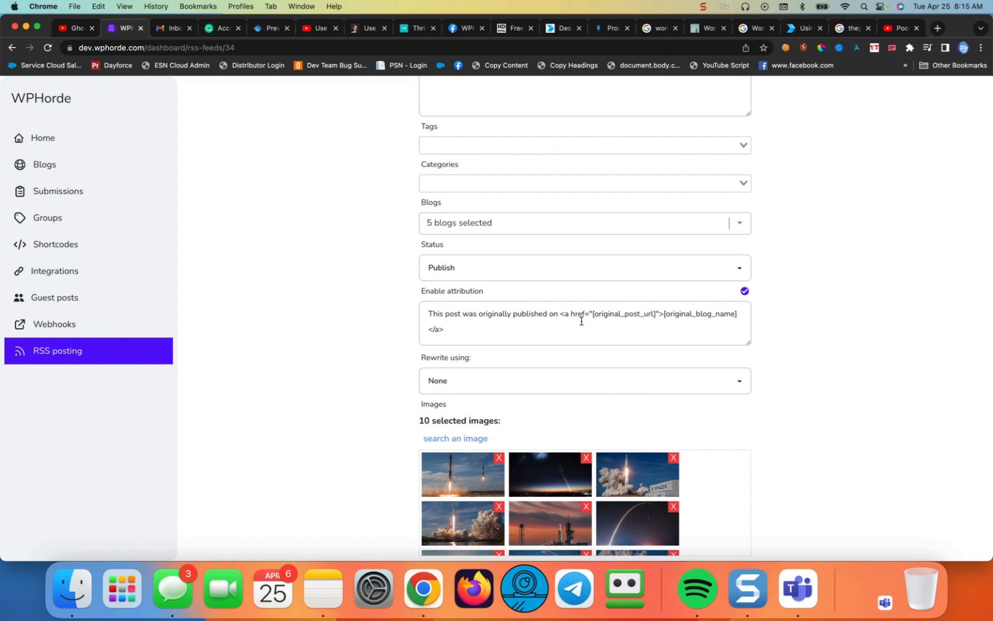
pyautogui.click(747, 292)
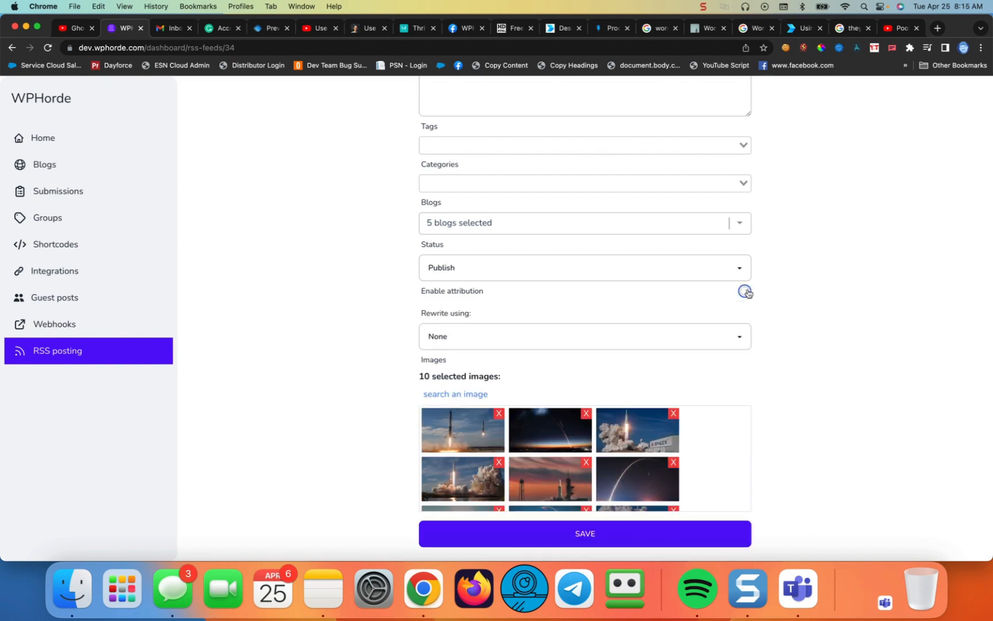
pyautogui.click(746, 292)
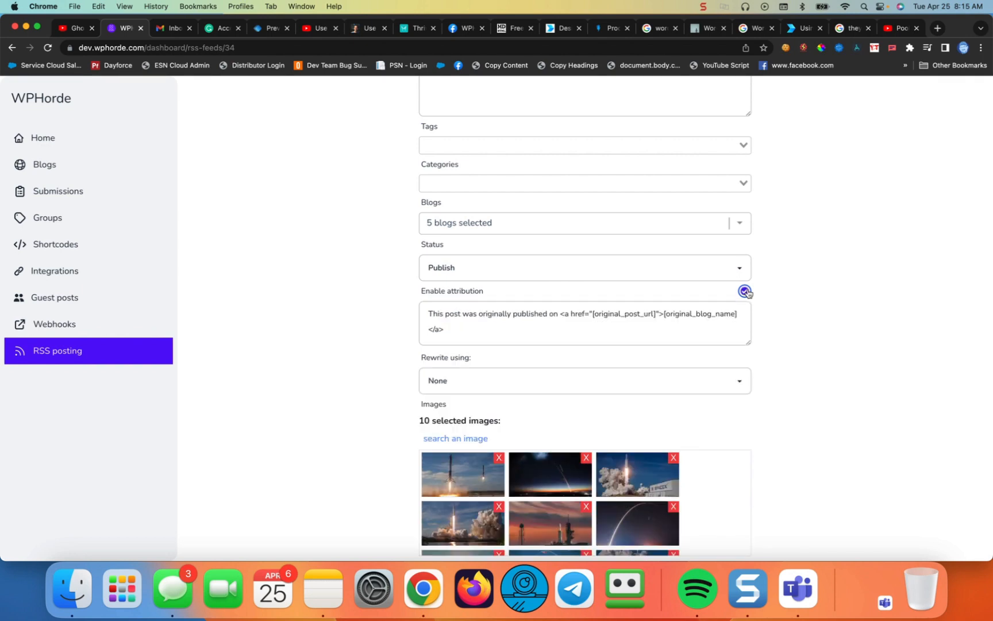
pyautogui.scroll(-1, 761, 312)
pyautogui.scroll(-2, 761, 312)
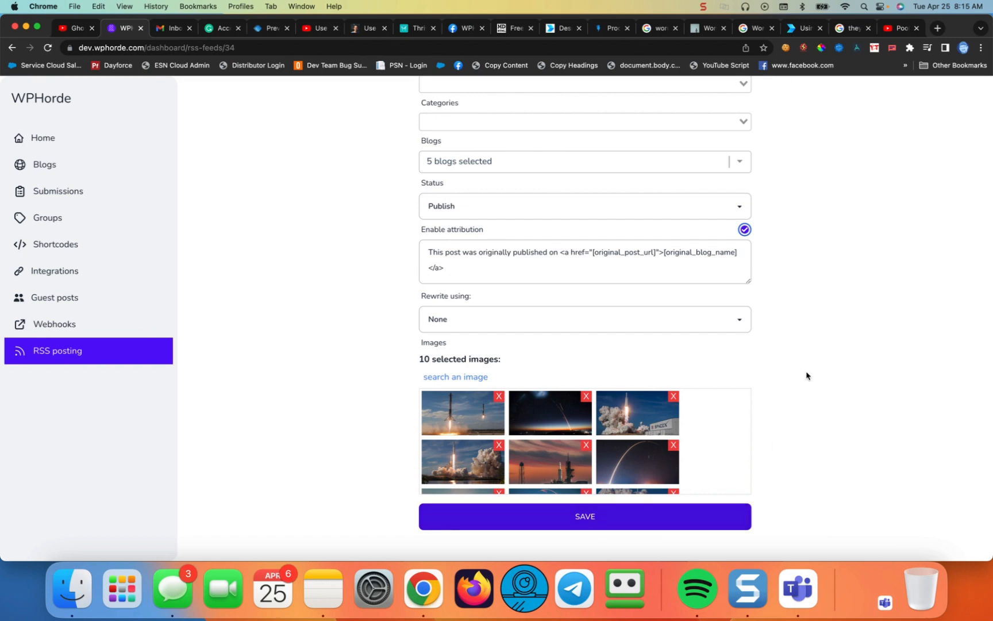
pyautogui.scroll(3, 807, 376)
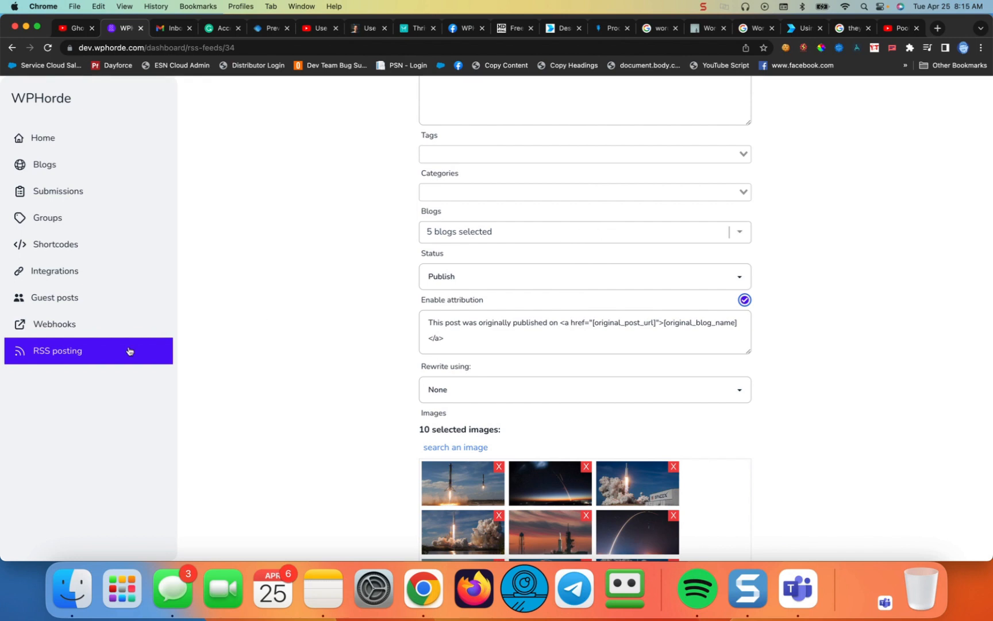
# - Open the detail report of the newest submission made from the YTRankboost RSS feed
pyautogui.click(60, 358)
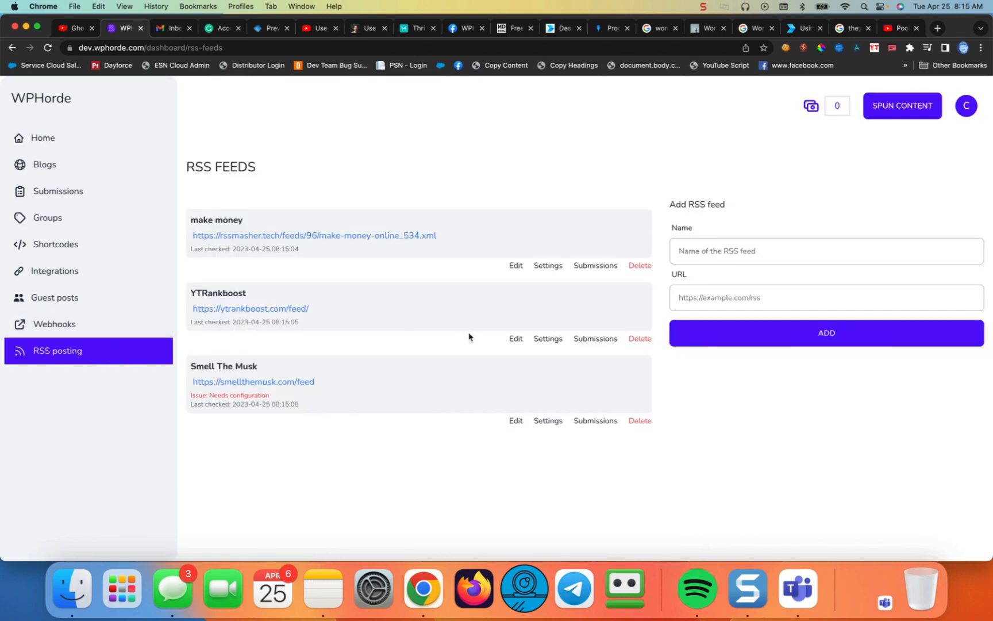
pyautogui.click(596, 339)
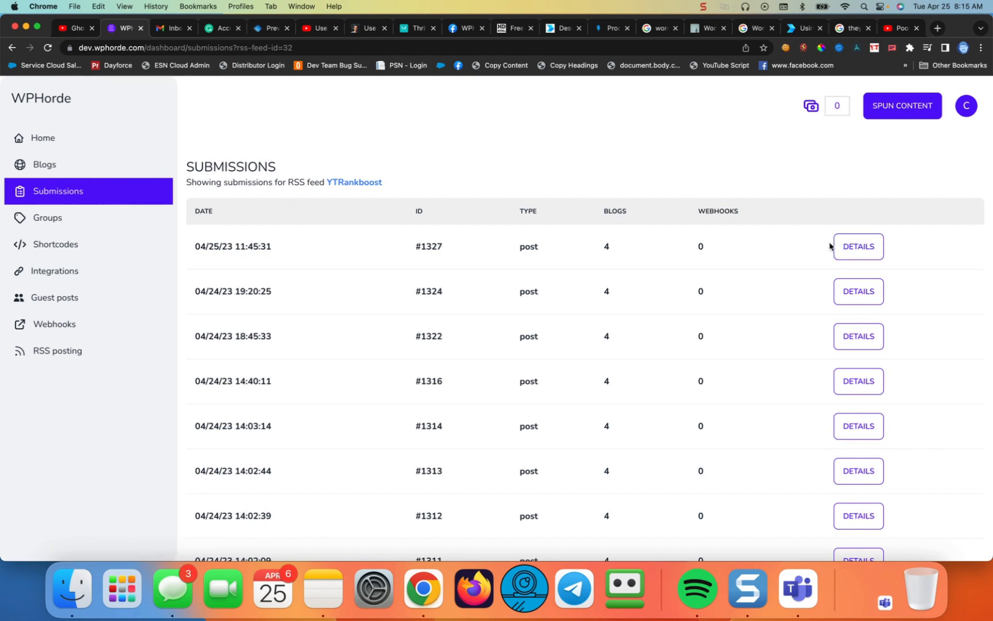
pyautogui.click(864, 252)
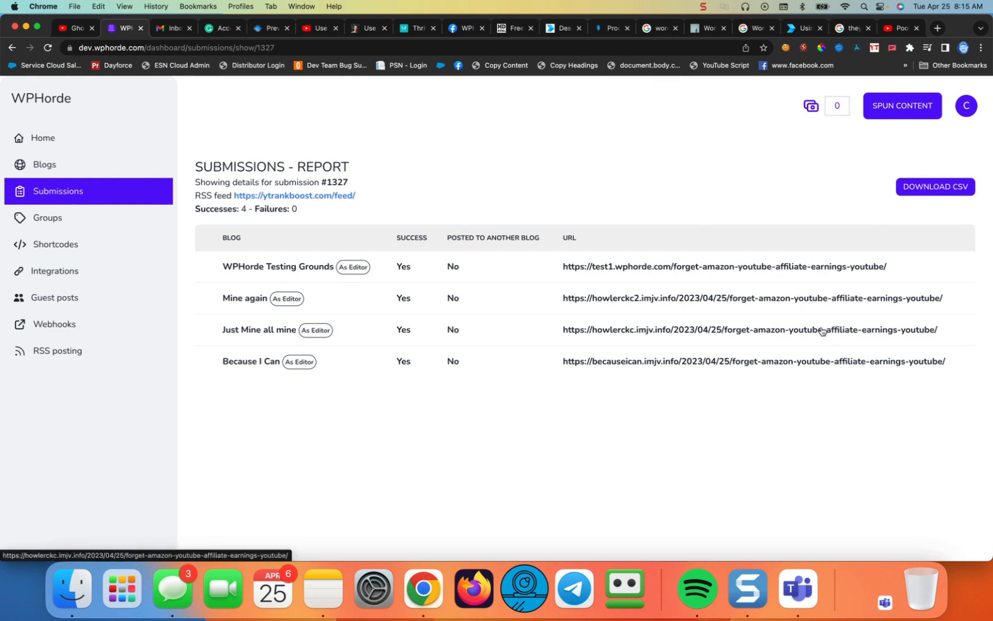
# - Open the submission's published post on the Because I Can blog and examine its video, attribution link and outro
pyautogui.click(829, 363)
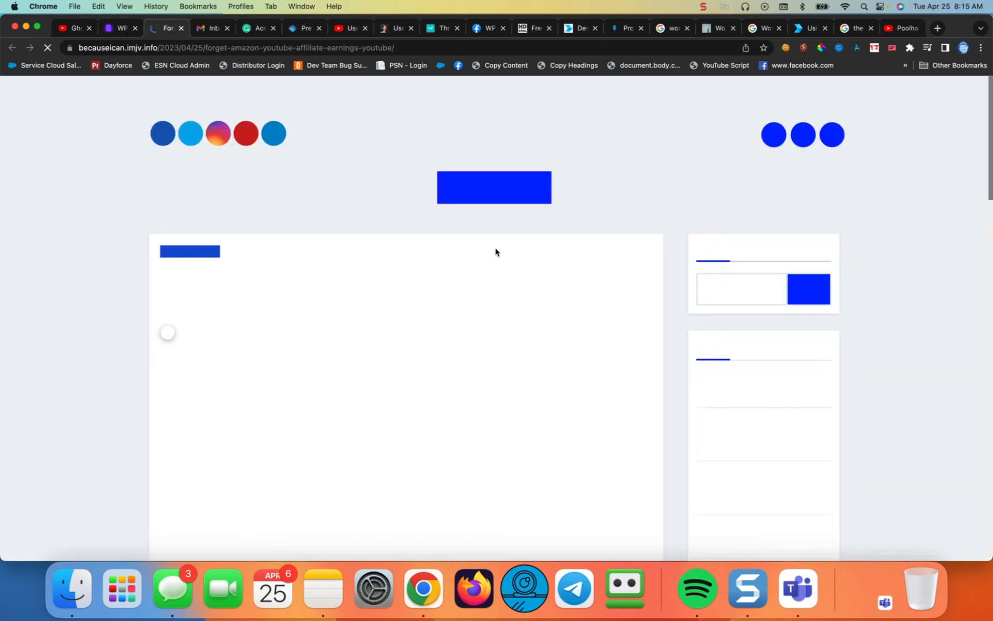
pyautogui.scroll(-10, 495, 251)
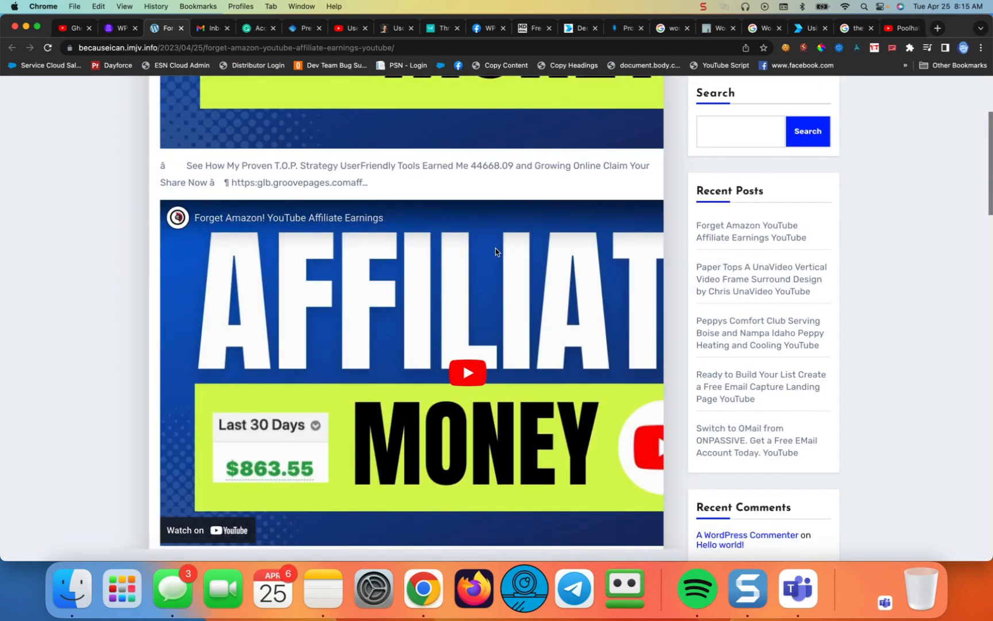
pyautogui.scroll(-5, 495, 251)
pyautogui.scroll(-2, 496, 251)
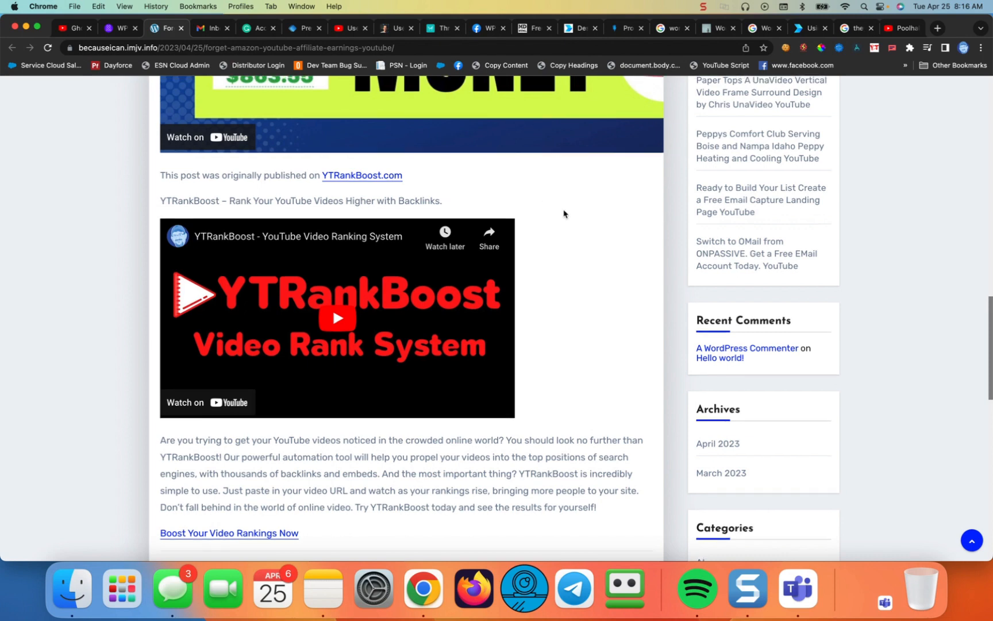
pyautogui.scroll(-3, 564, 214)
pyautogui.scroll(10, 564, 214)
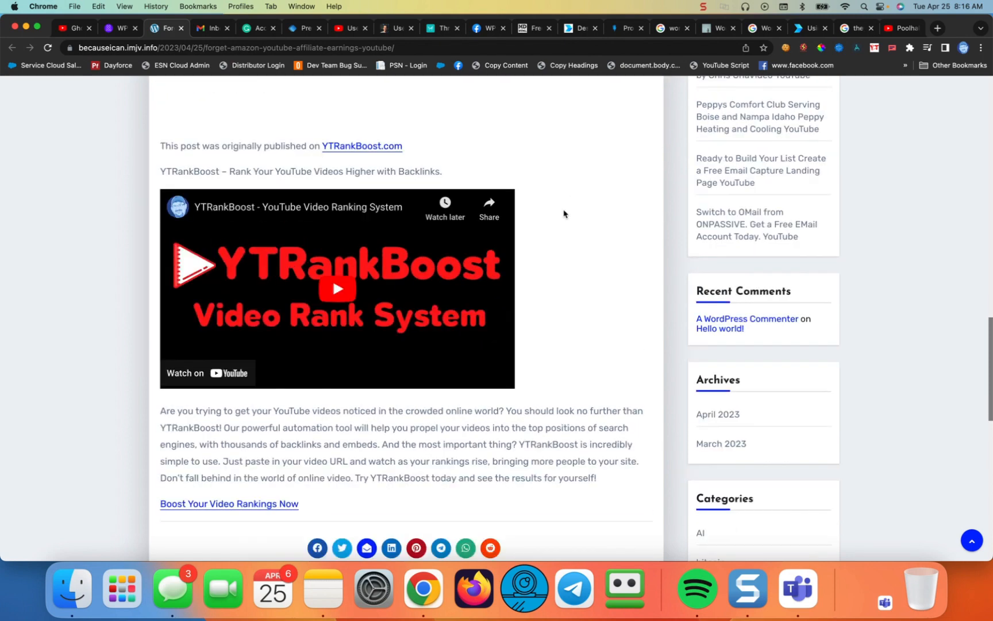
pyautogui.scroll(8, 564, 214)
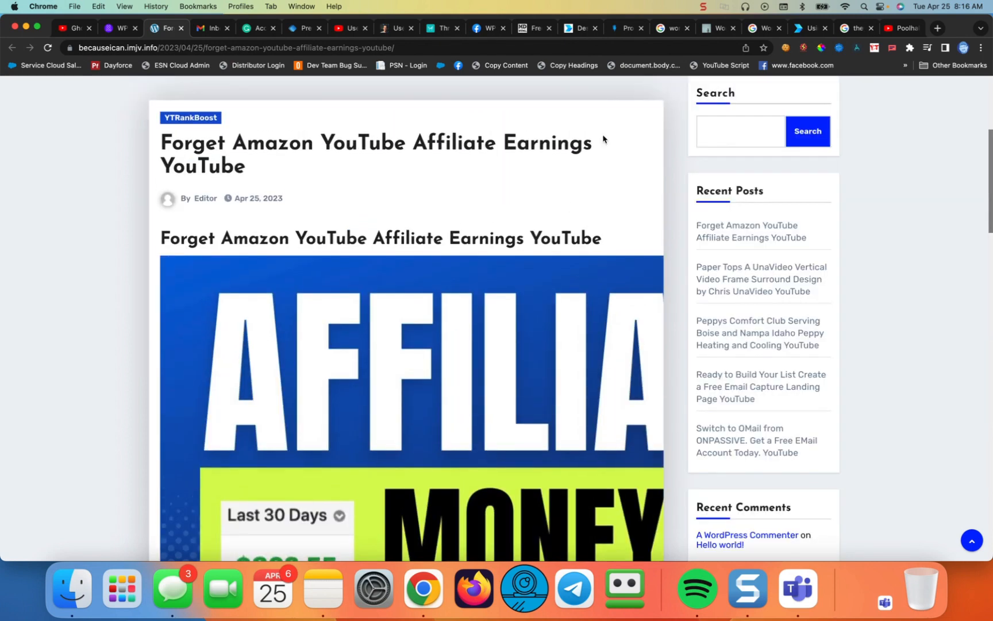
# - Return to the WPHorde RSS feed list and open the YTRankboost feed's settings
pyautogui.click(110, 32)
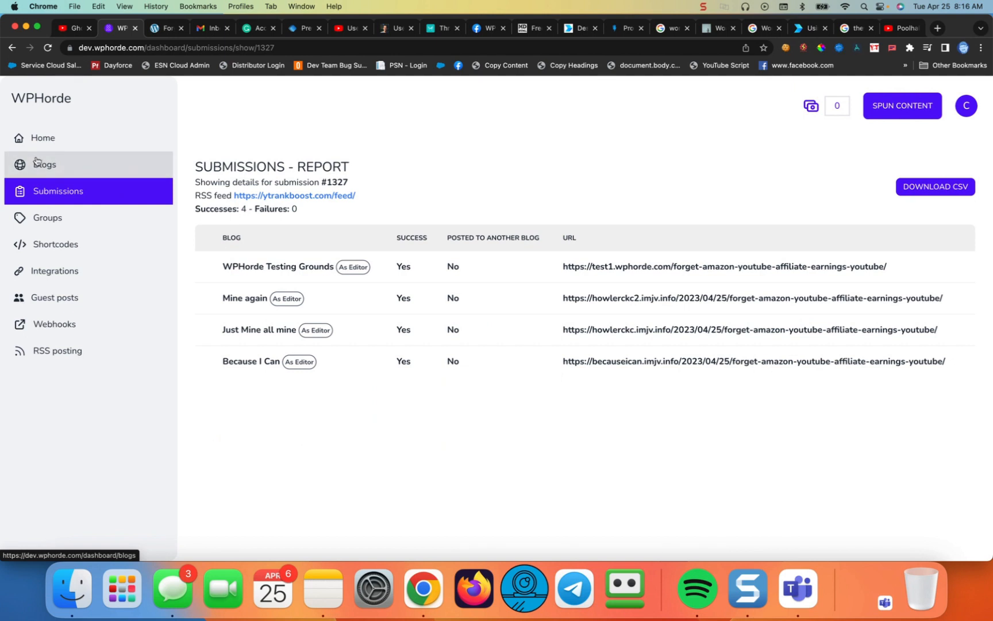
pyautogui.click(64, 356)
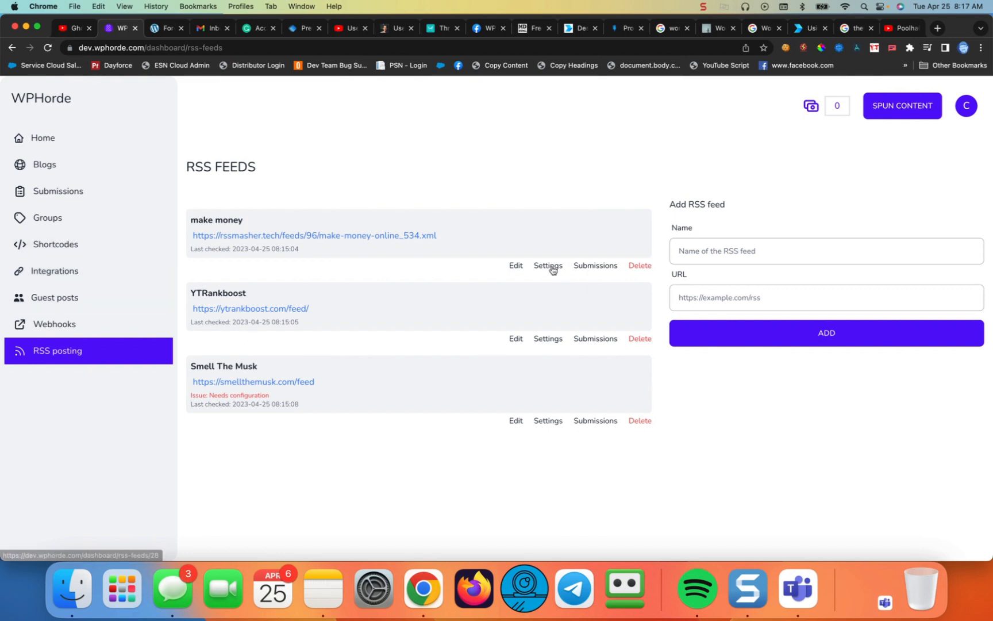
pyautogui.click(548, 340)
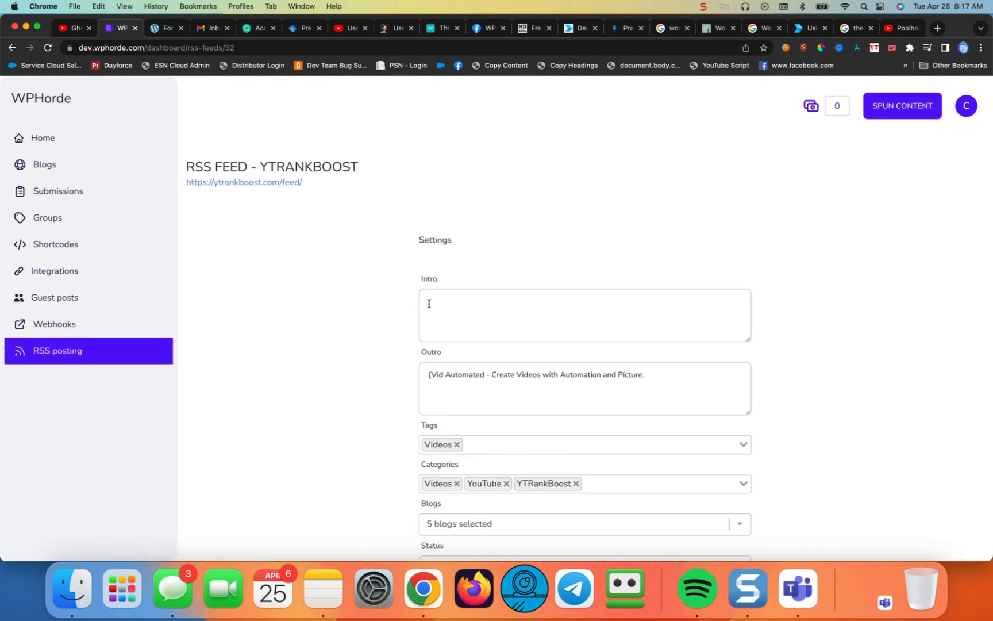
# - Look through the spun outro text in the YTRankboost feed's settings
pyautogui.click(426, 376)
pyautogui.press('super+a')
pyautogui.press('super+v')
pyautogui.press('super+a')
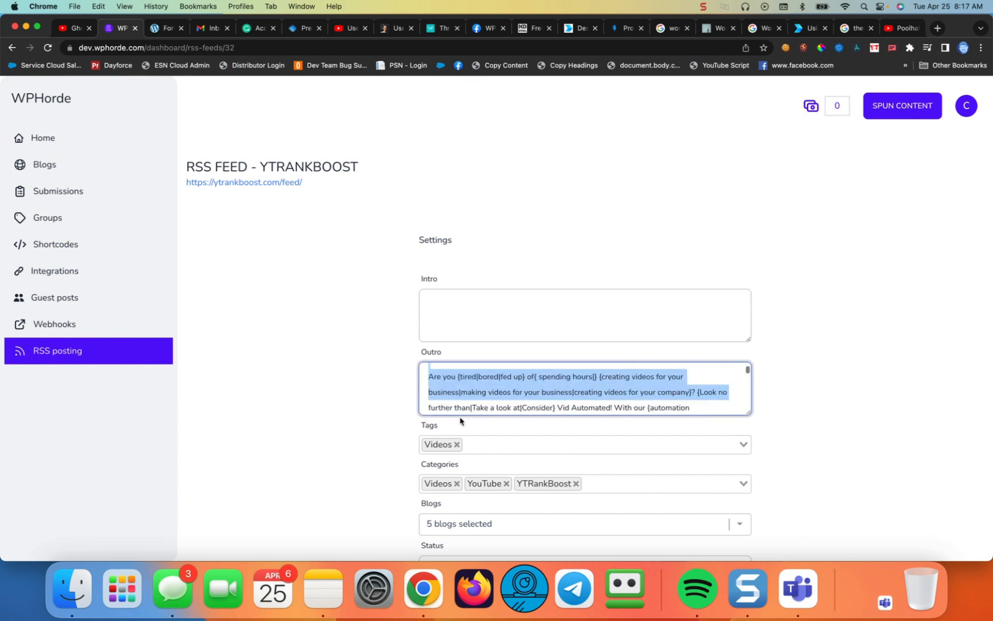
pyautogui.moveTo(459, 421); pyautogui.dragTo(383, 401)
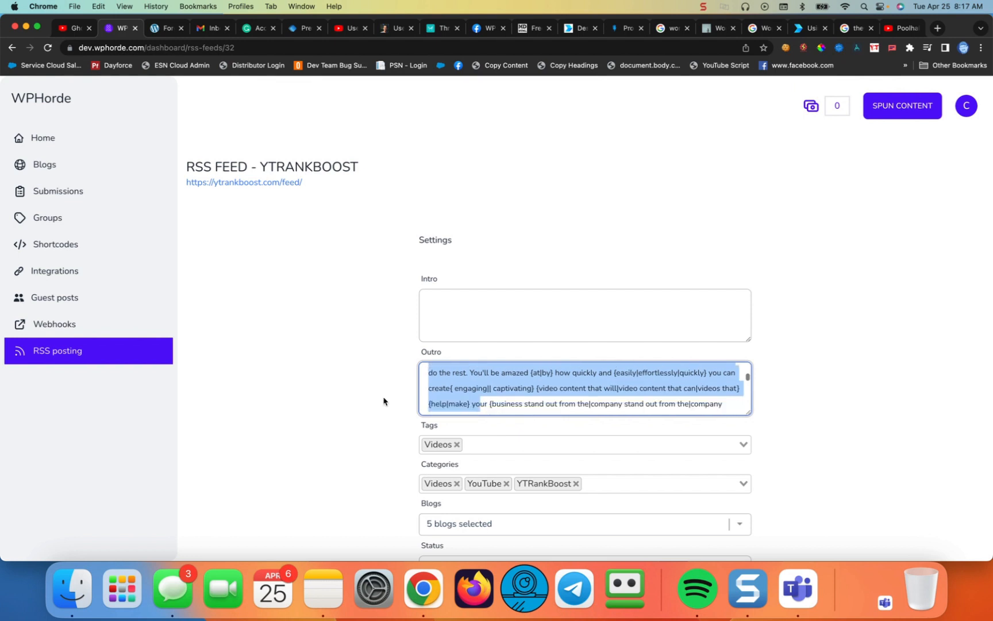
pyautogui.click(359, 393)
# - Set the YTRankboost feed to rewrite its posts using Openai
pyautogui.scroll(-2, 358, 392)
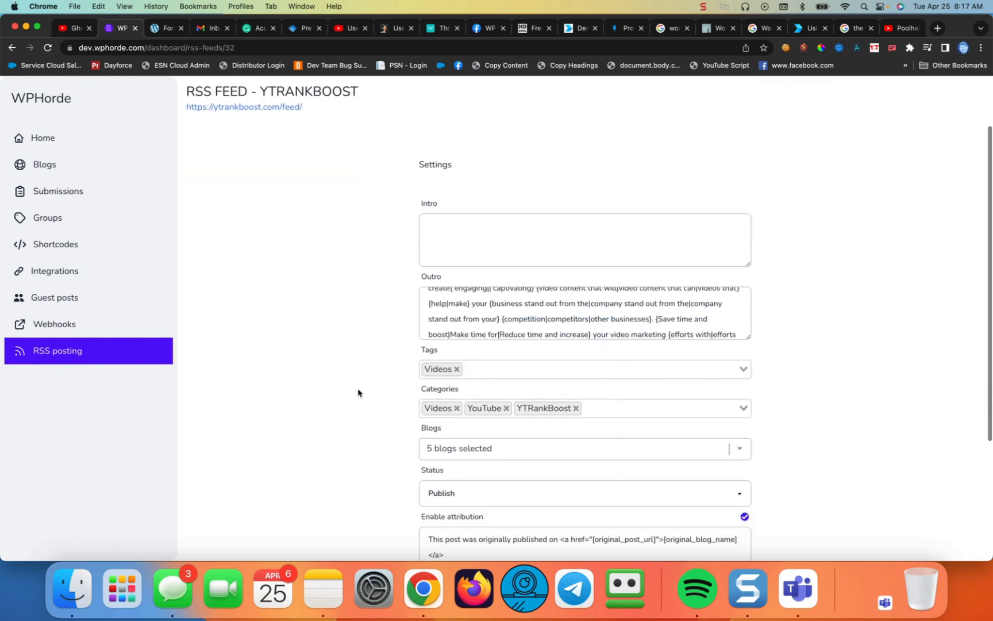
pyautogui.scroll(-3, 358, 392)
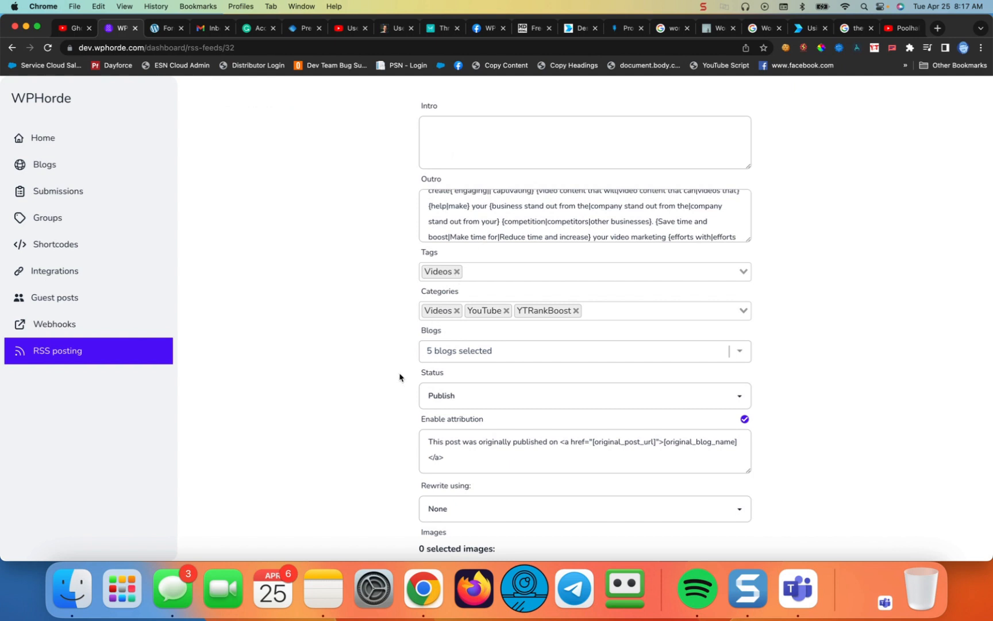
pyautogui.scroll(-1, 403, 458)
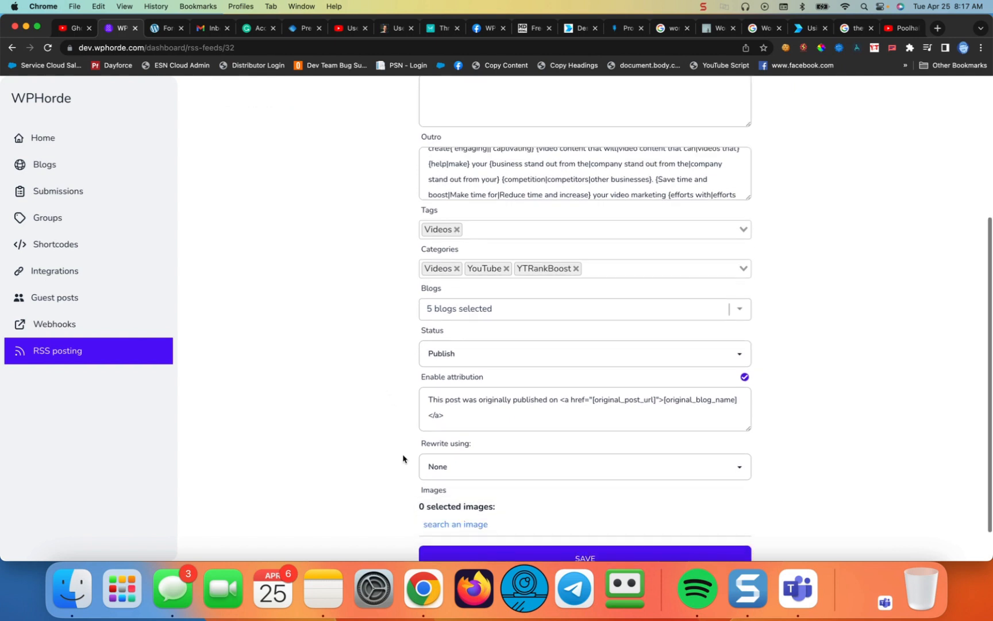
pyautogui.scroll(-1, 402, 458)
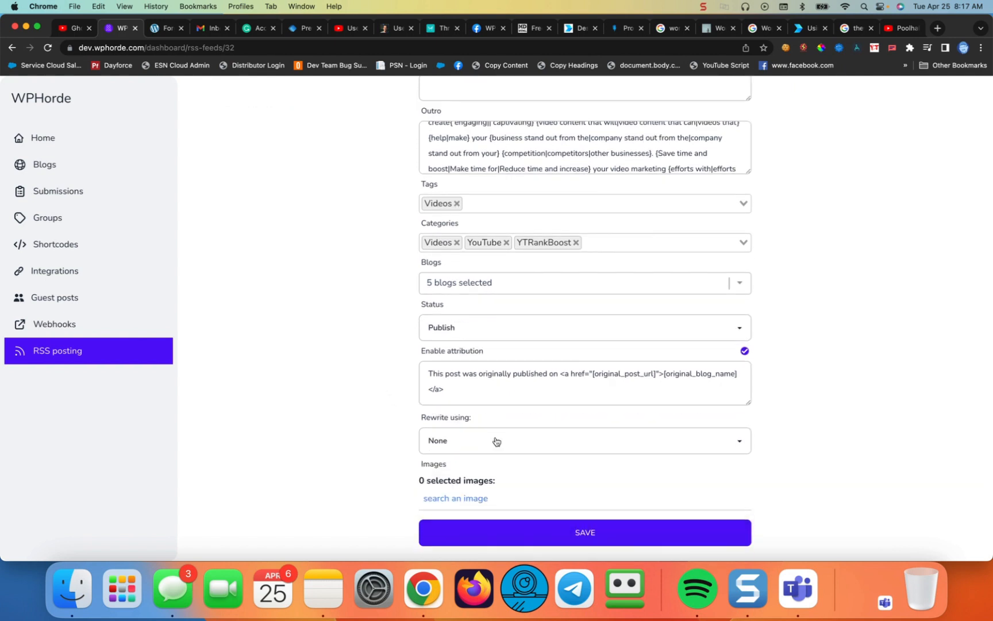
pyautogui.click(496, 441)
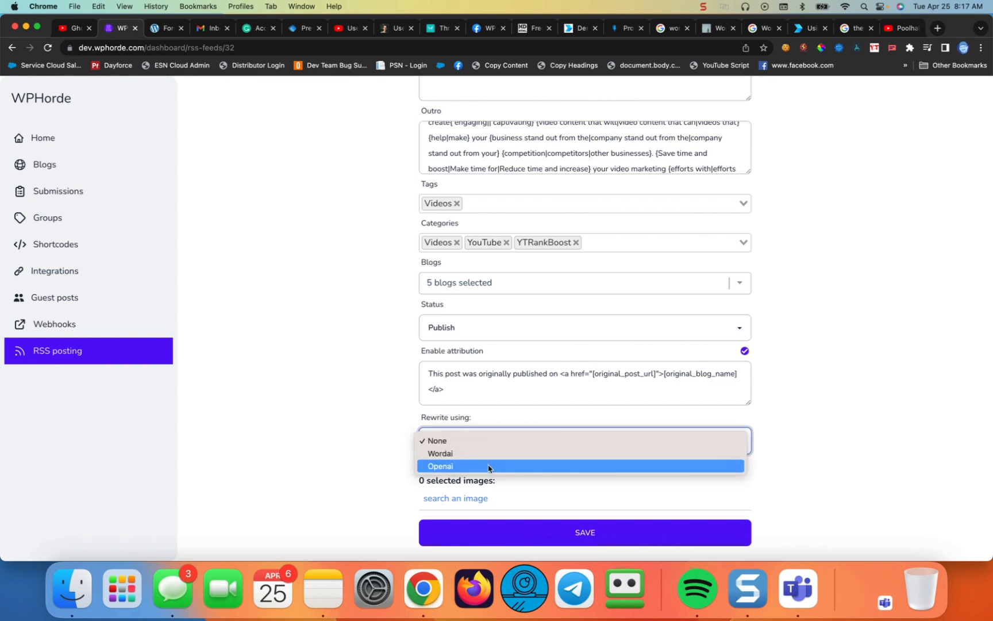
pyautogui.click(489, 466)
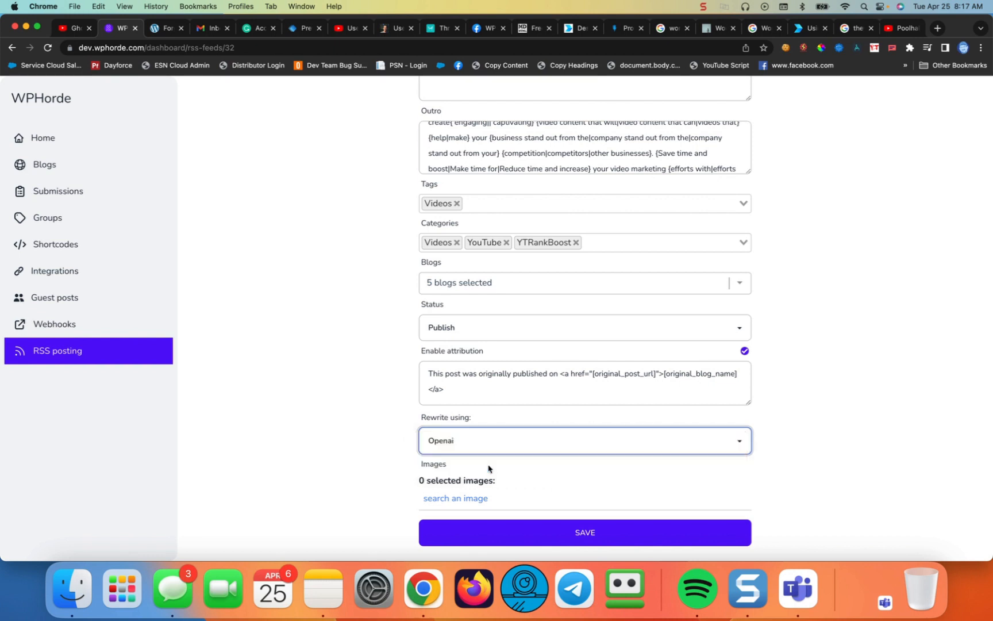